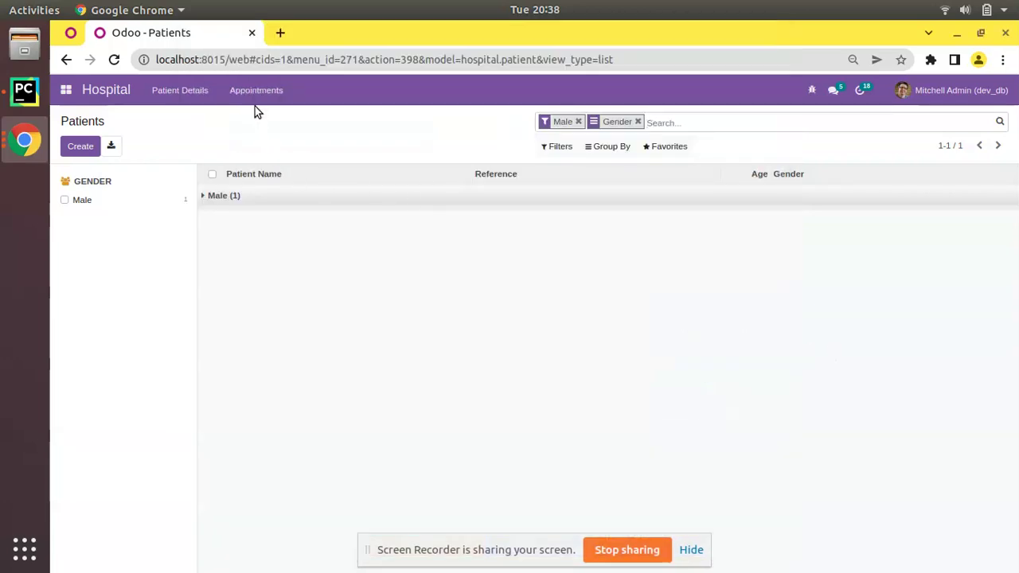
Open the Hospital Appointments list and open the Odoo Mates appointment record
click(257, 91)
click(265, 118)
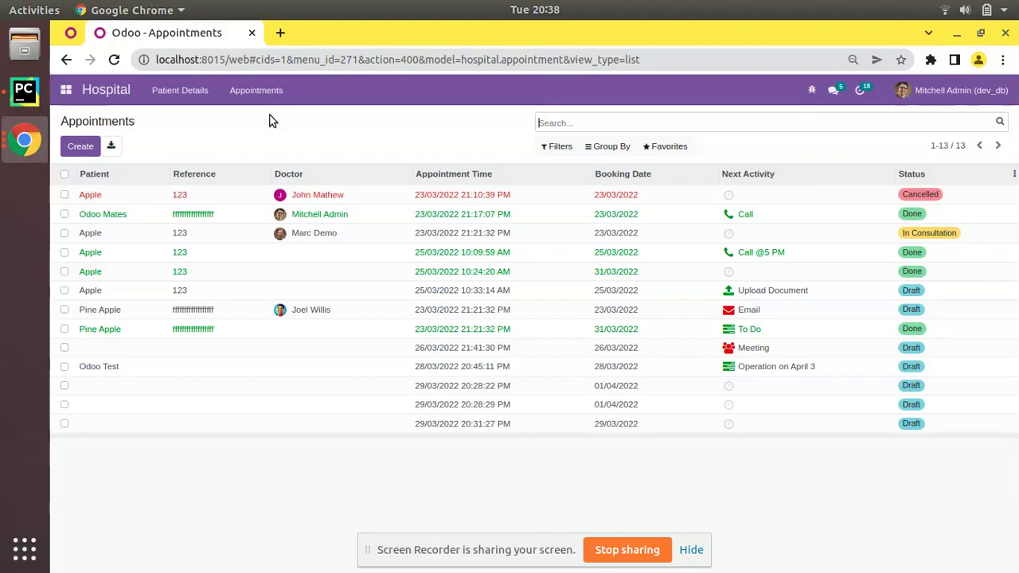
click(136, 219)
Edit the Odoo Mates appointment and type 'hhh' in its Prescription field, then start a new line
click(76, 148)
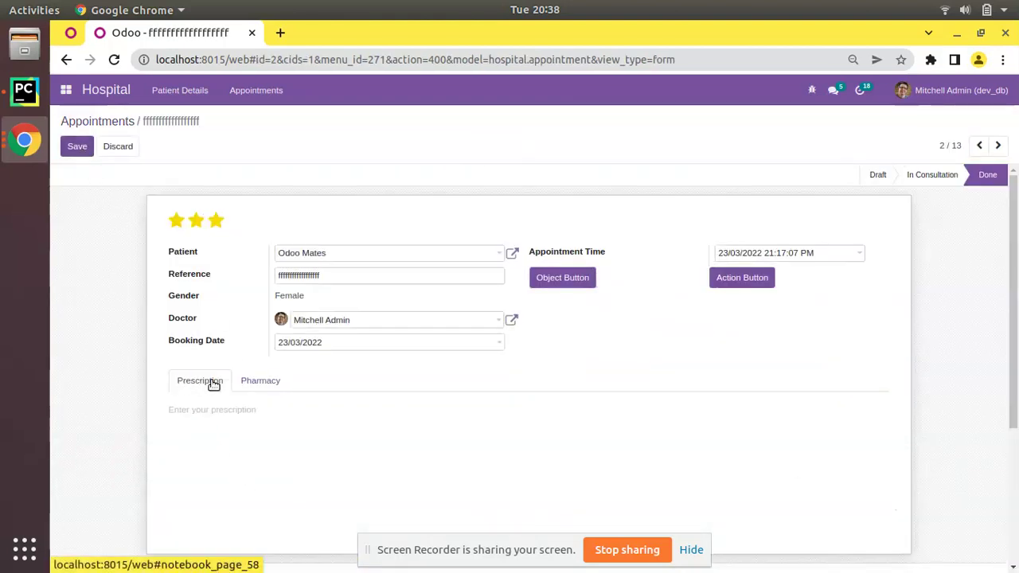
scroll(191, 375, down, 3)
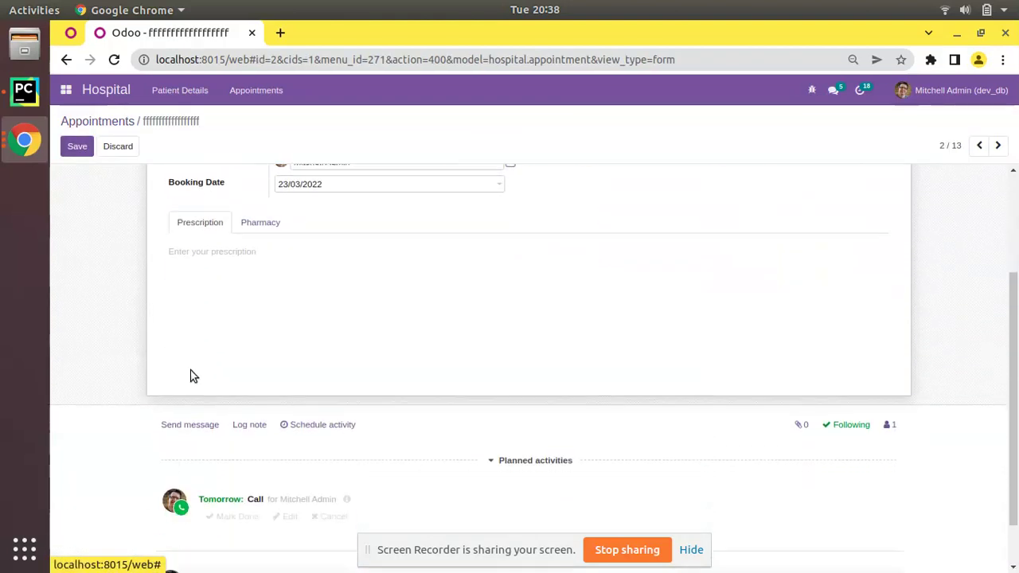
click(200, 270)
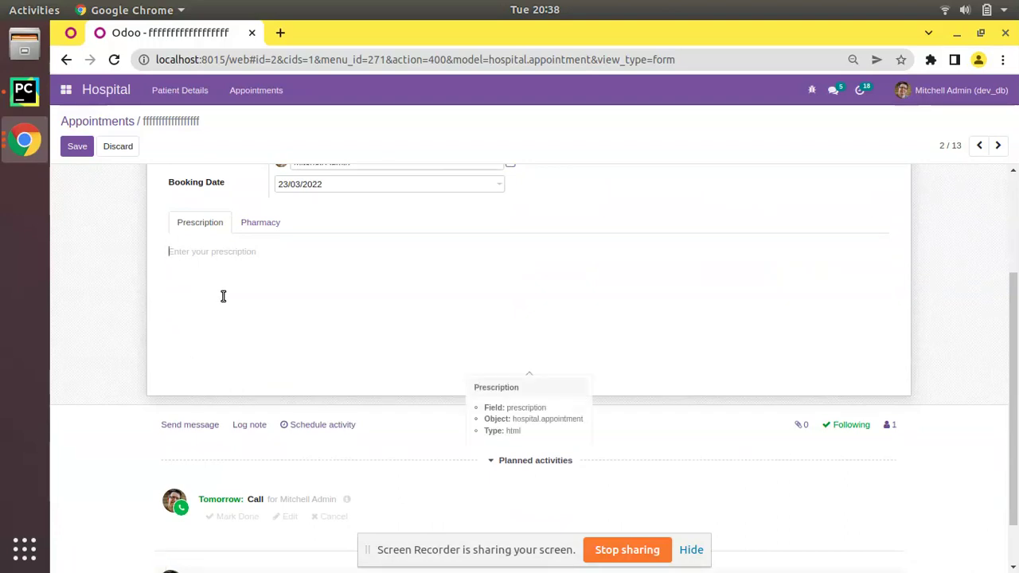
text(hhh)
key(Return)
key(Return)
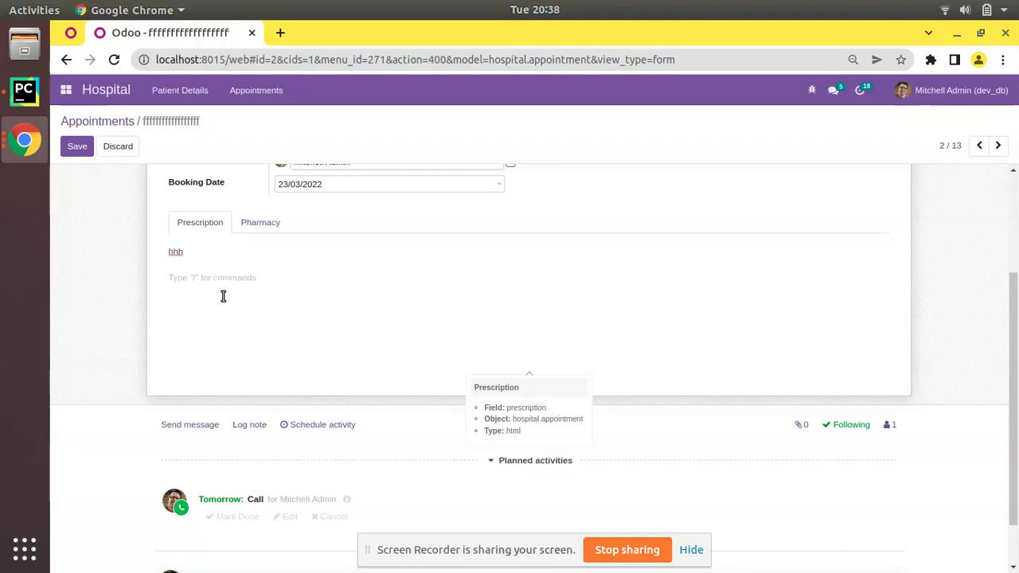
Type '/' in Prescription to browse the block command menu, then filter it with 'sss'
text(/)
scroll(262, 386, down, 1)
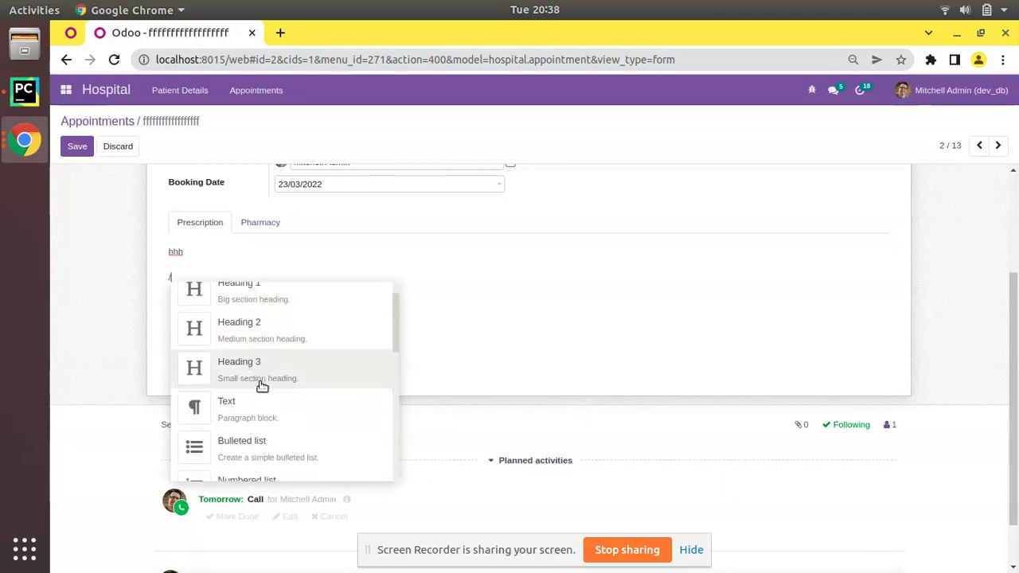
scroll(261, 386, down, 5)
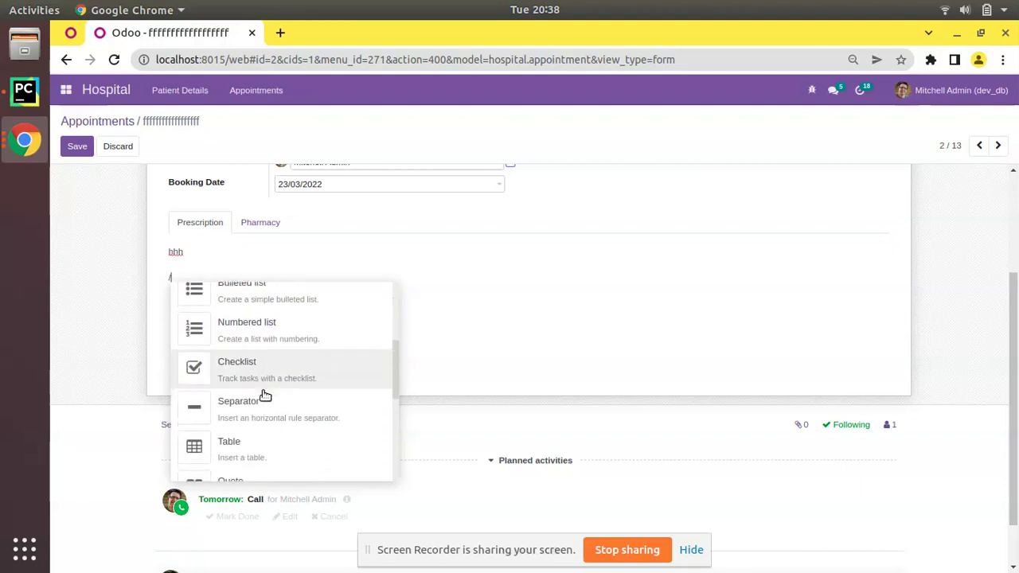
scroll(266, 398, down, 2)
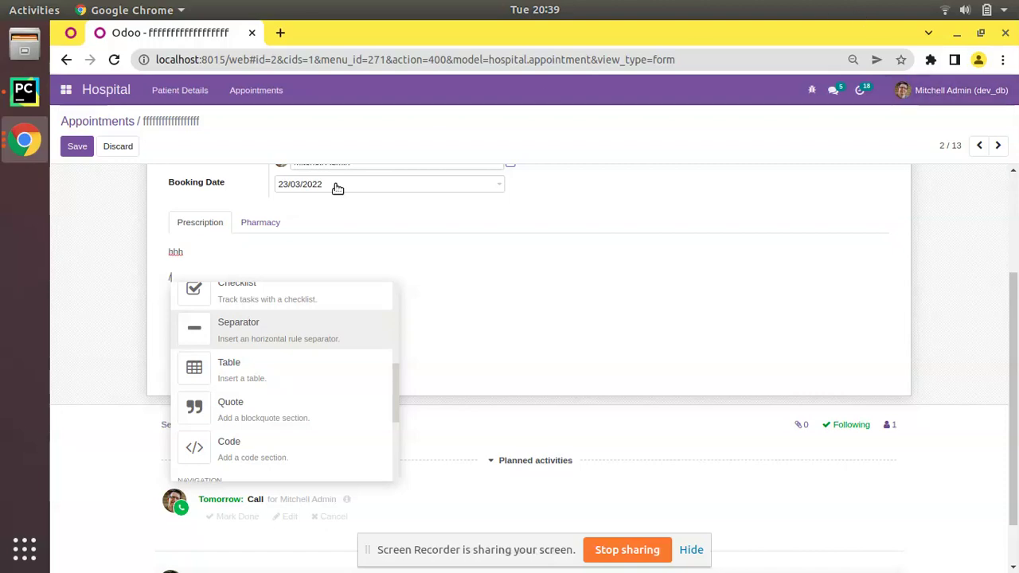
text(sss)
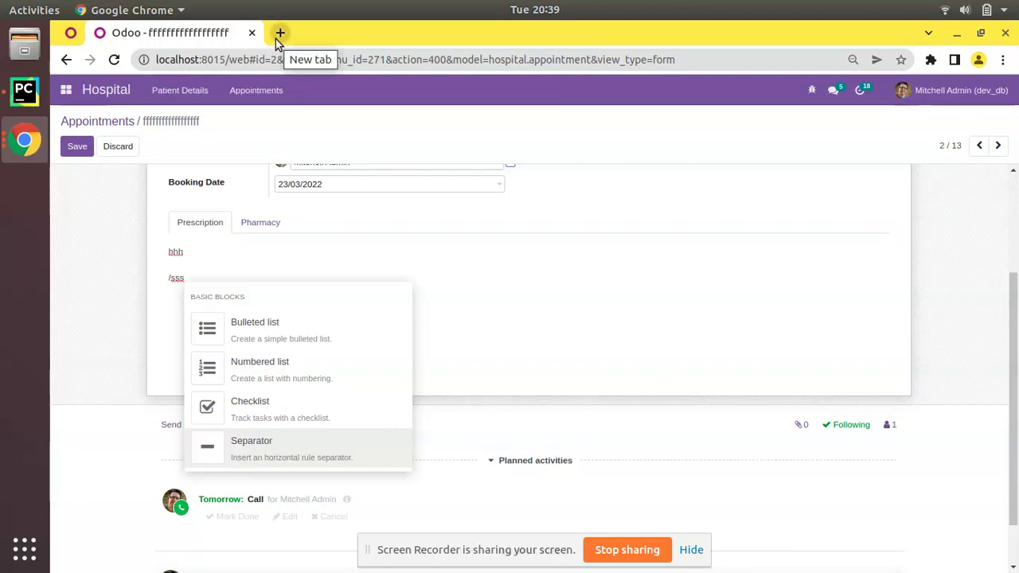
Look up the demo user's account under Settings > Users & Companies > Users
click(67, 90)
click(82, 323)
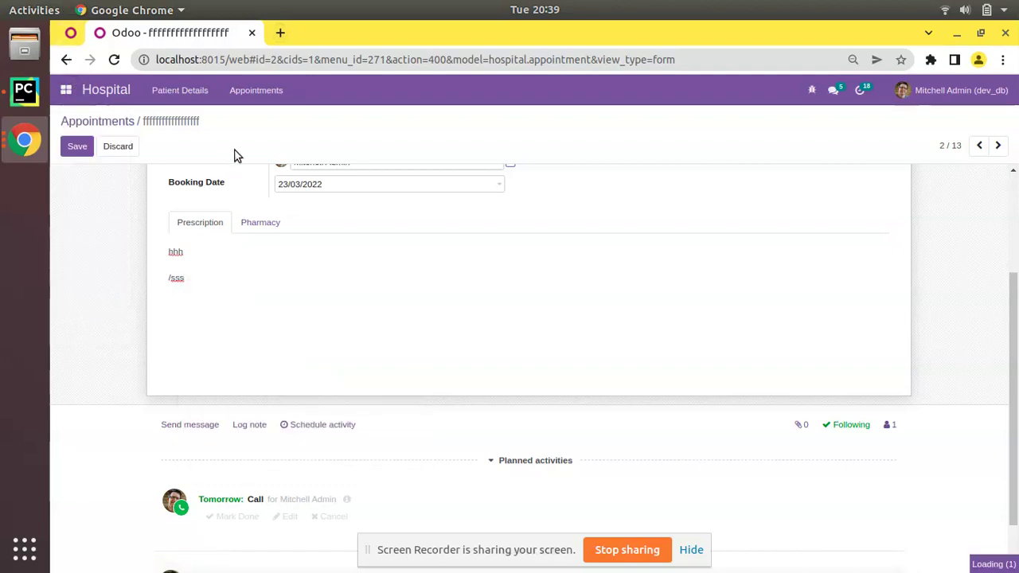
click(277, 90)
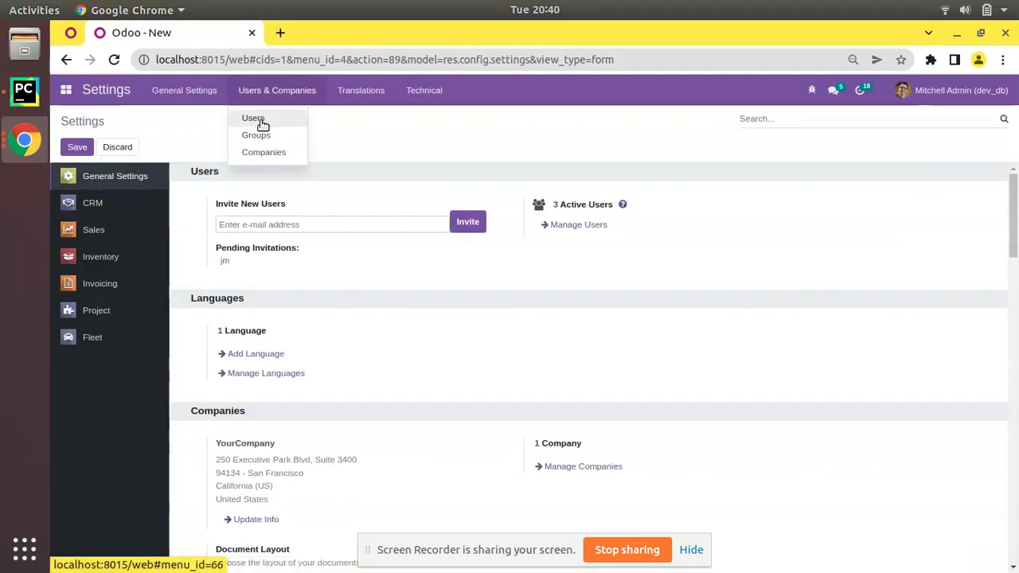
click(260, 119)
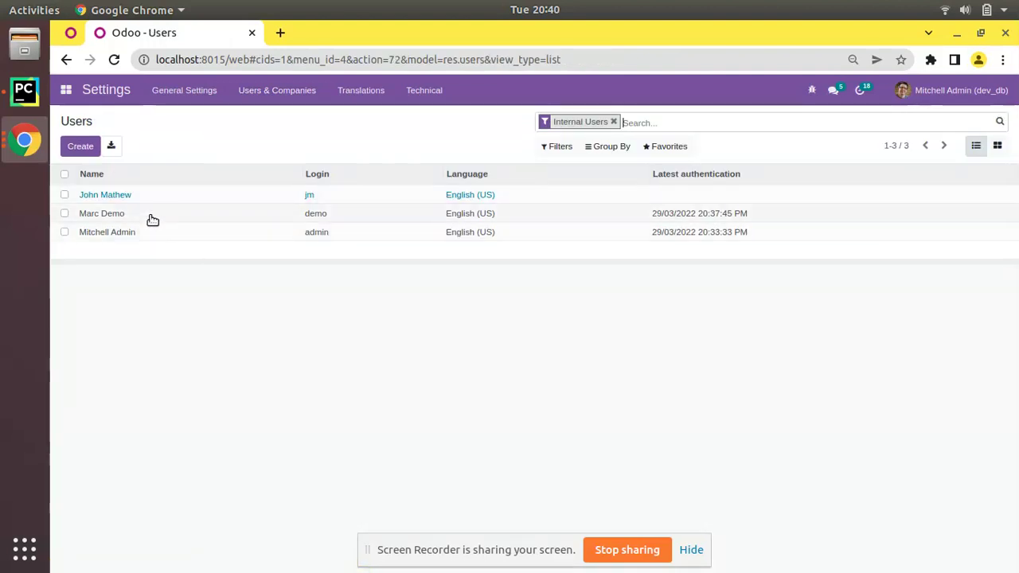
click(152, 218)
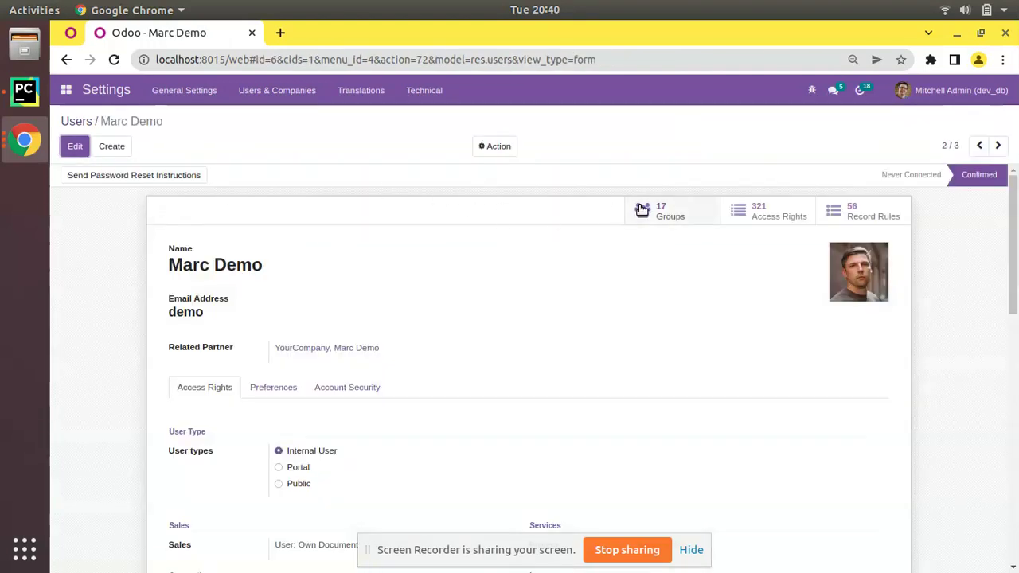
Log in as the demo user in a new tab at the local Odoo address, declining password saving
click(279, 35)
text(12)
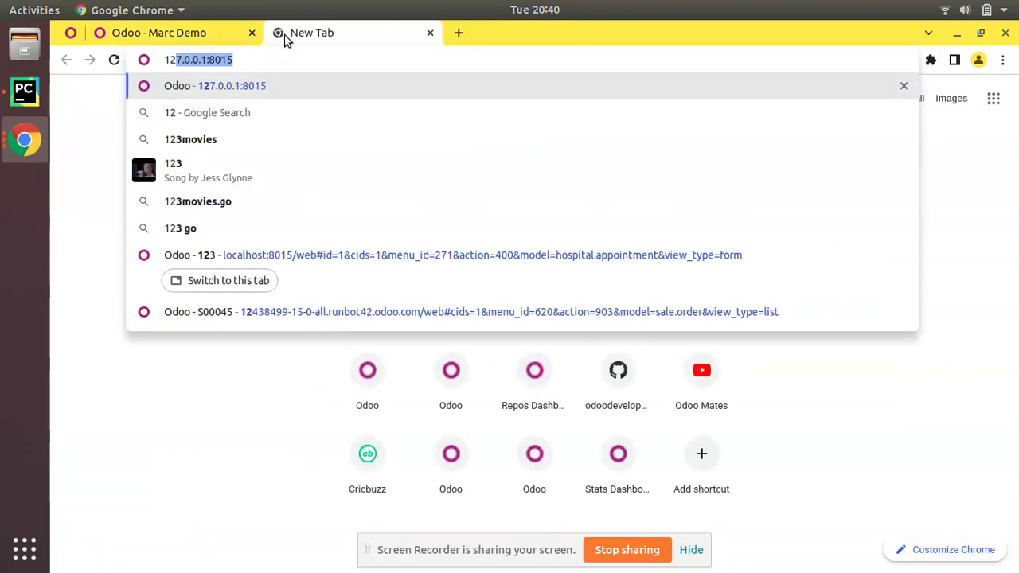
key(Return)
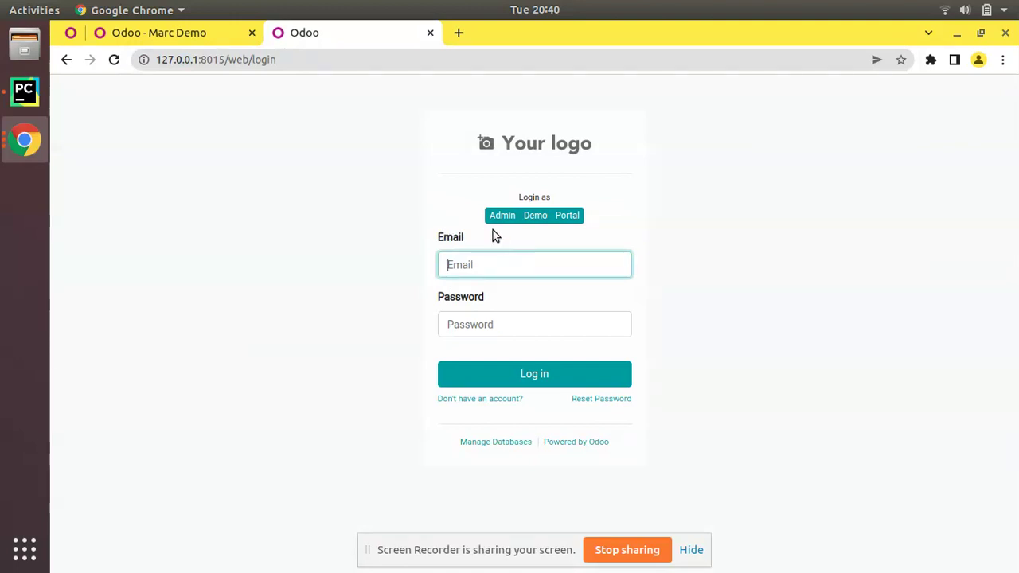
click(532, 219)
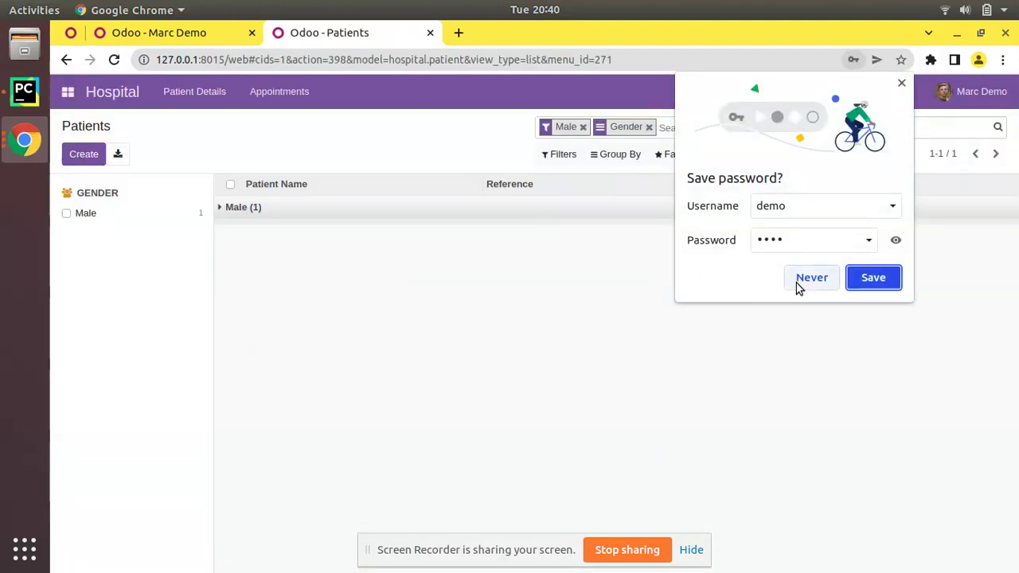
click(799, 280)
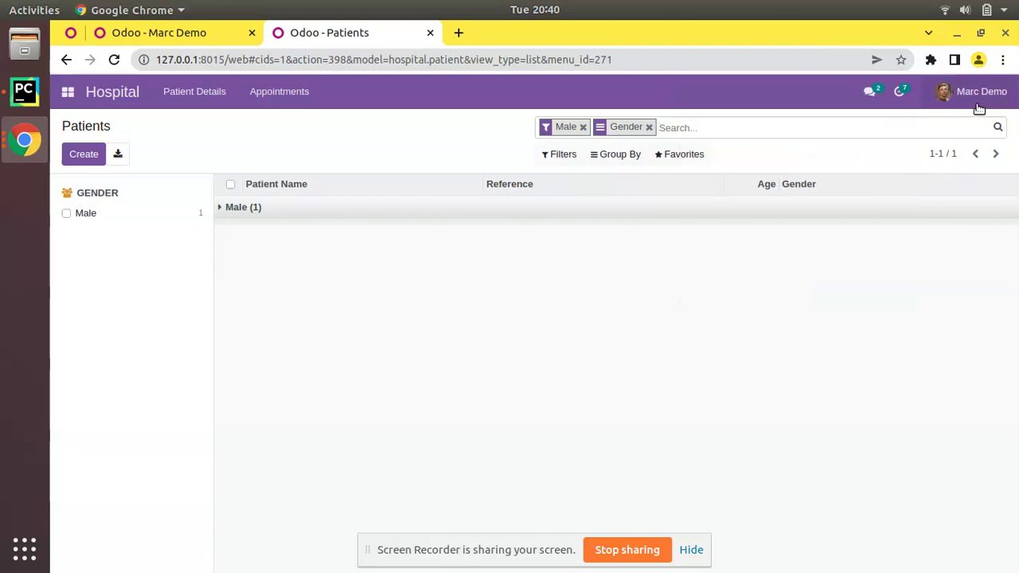
In the admin's tab, open the Hospital Appointments list showing all 13 appointments
click(225, 40)
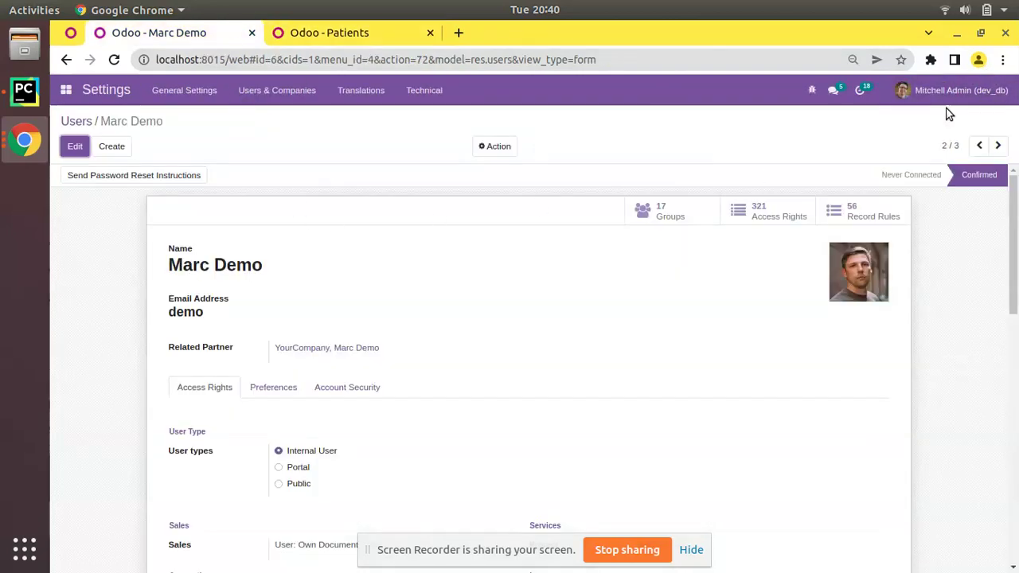
click(320, 42)
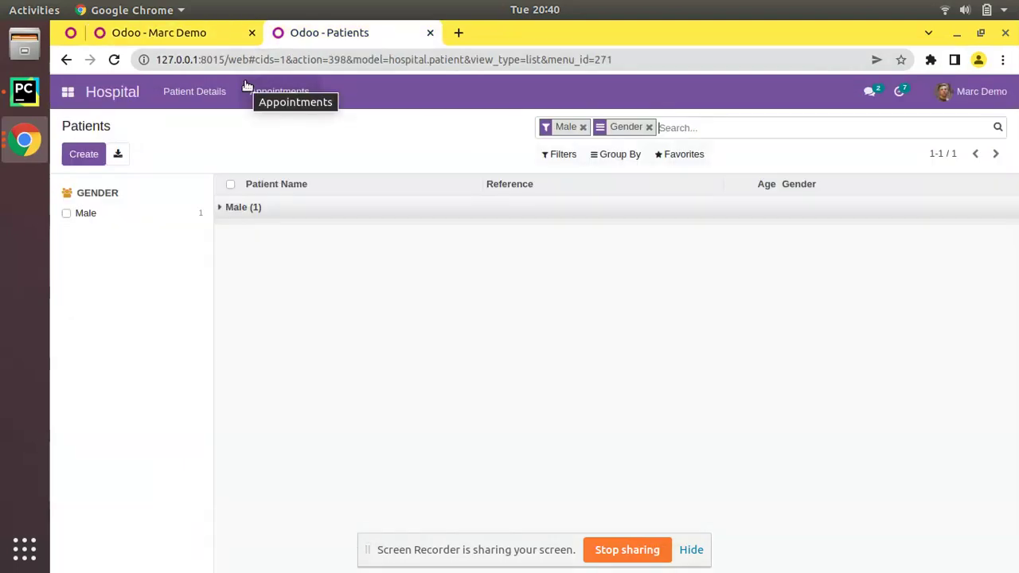
click(189, 38)
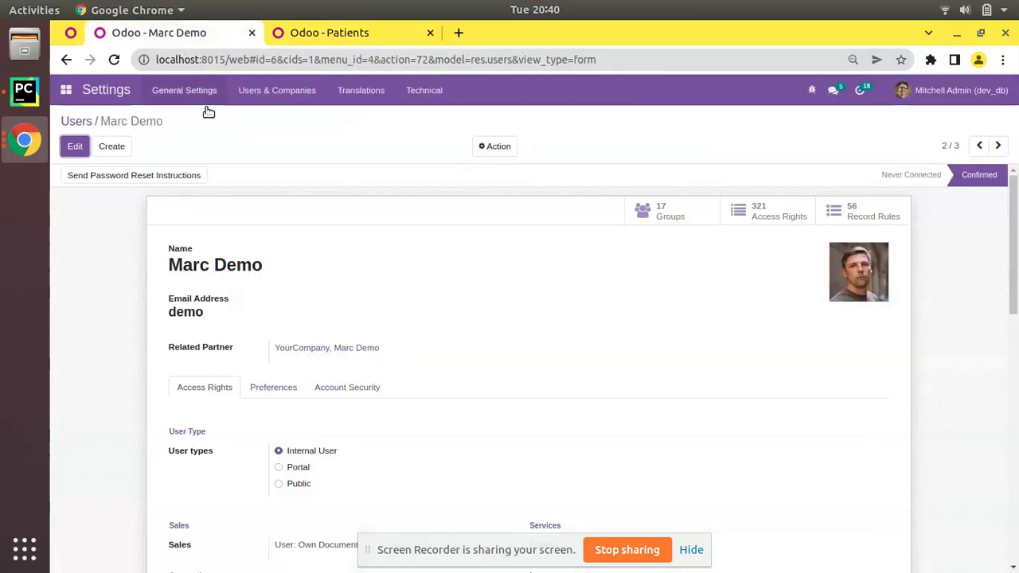
click(66, 89)
click(78, 121)
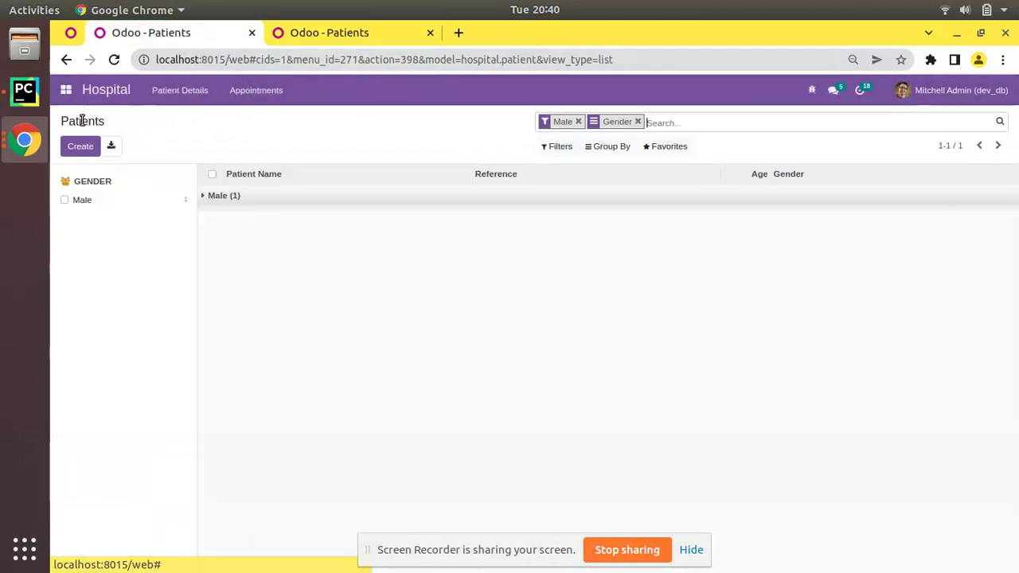
click(256, 94)
click(256, 121)
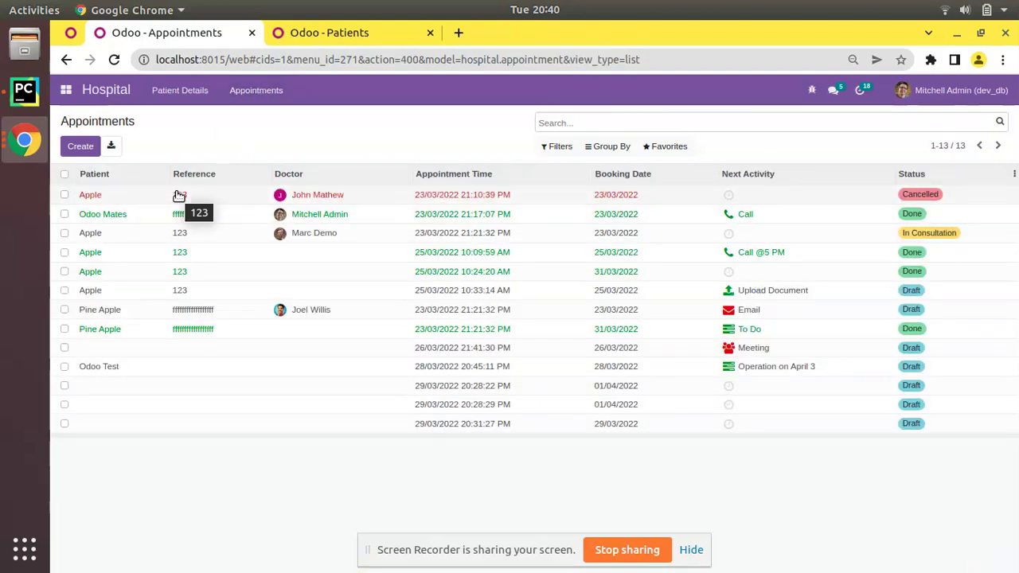
Open Apple appointment 123 in edit mode in both the admin and demo tabs, placing the caret after 'vv' in the admin's tab
click(179, 195)
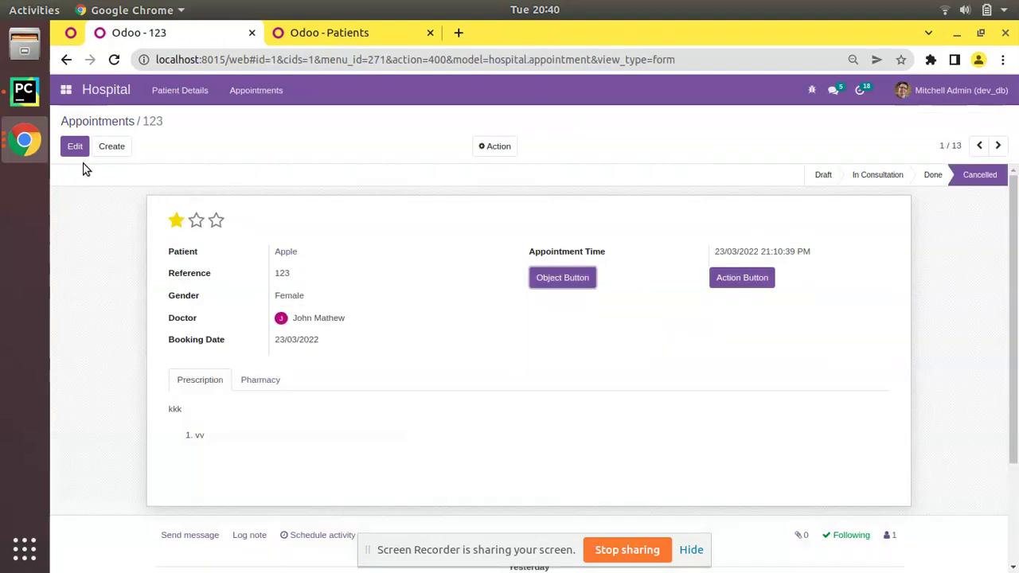
click(78, 149)
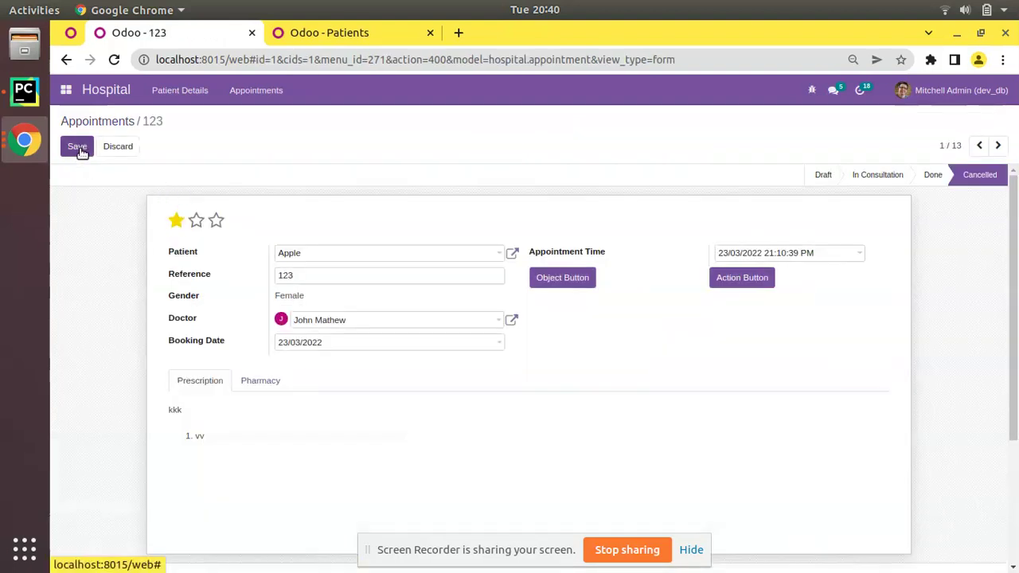
click(322, 35)
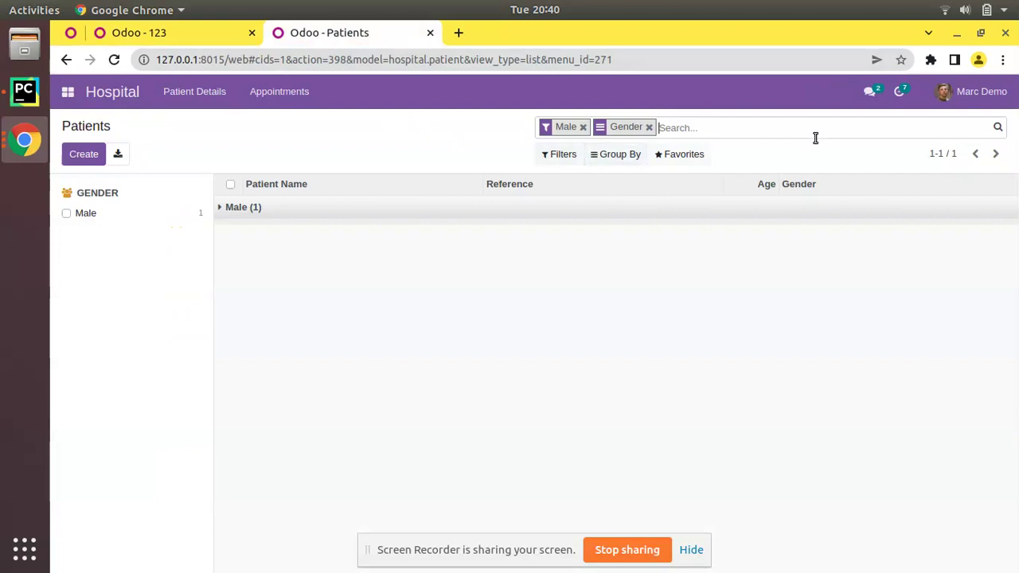
click(264, 94)
click(263, 124)
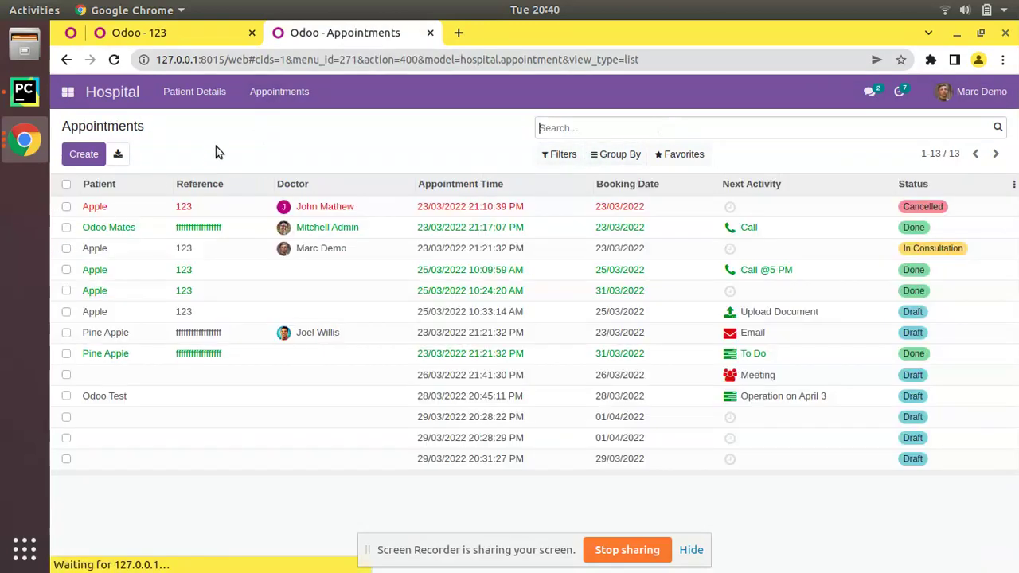
click(159, 208)
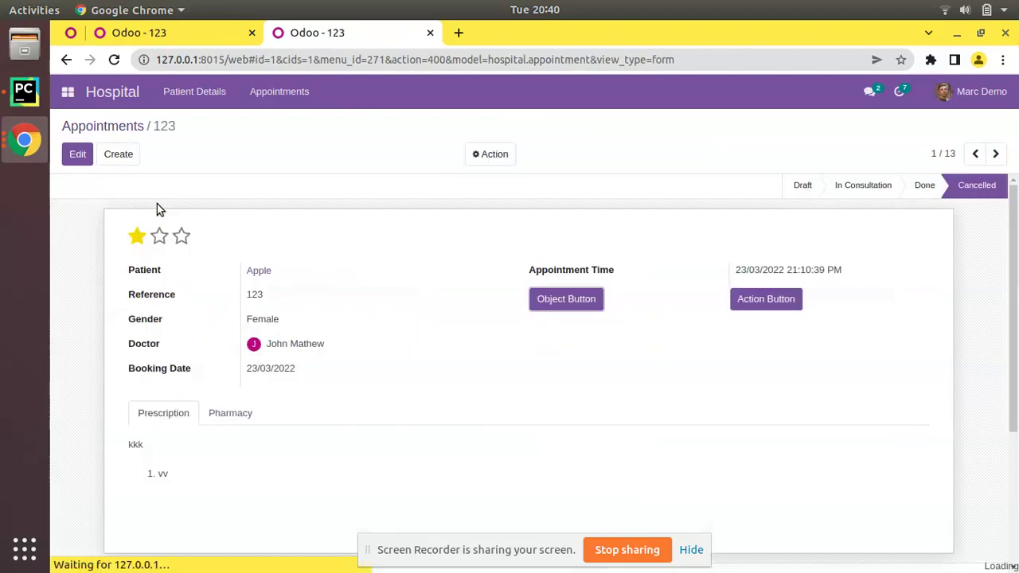
click(80, 159)
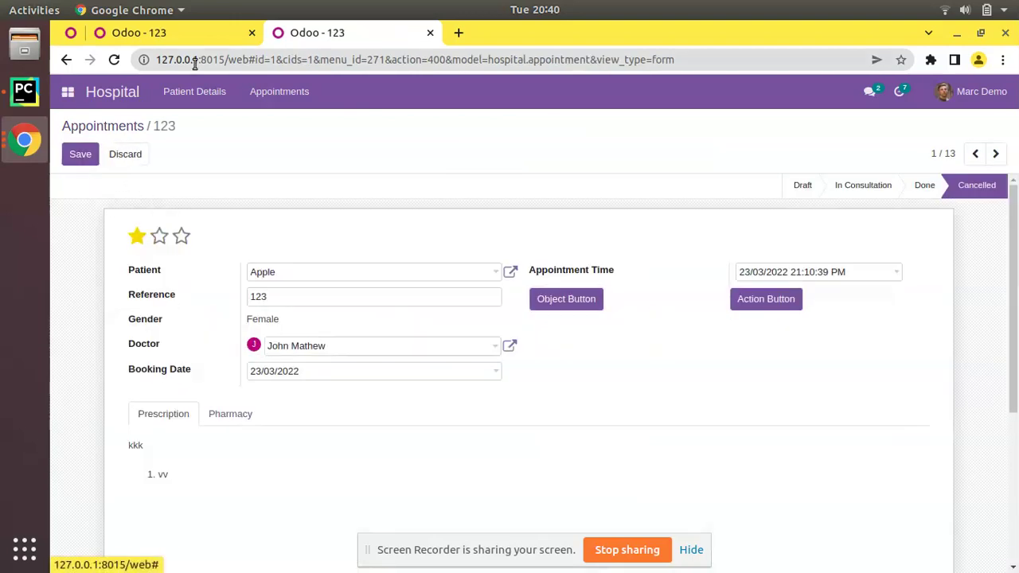
click(194, 39)
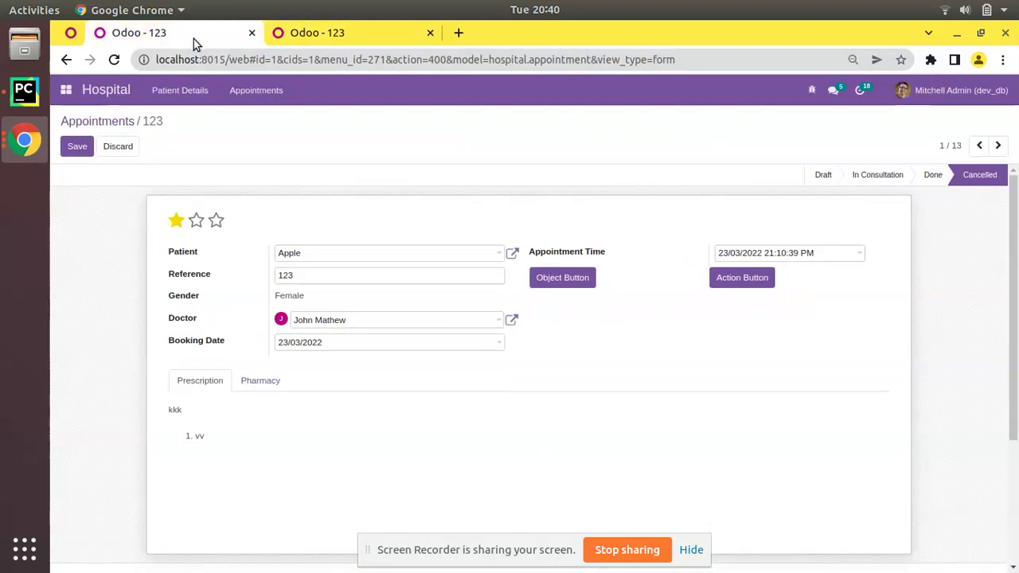
click(223, 441)
Add 'odoo mates' and 'abcdef' lines below the numbered list, checking the demo tab for live sync
key(Return)
key(Return)
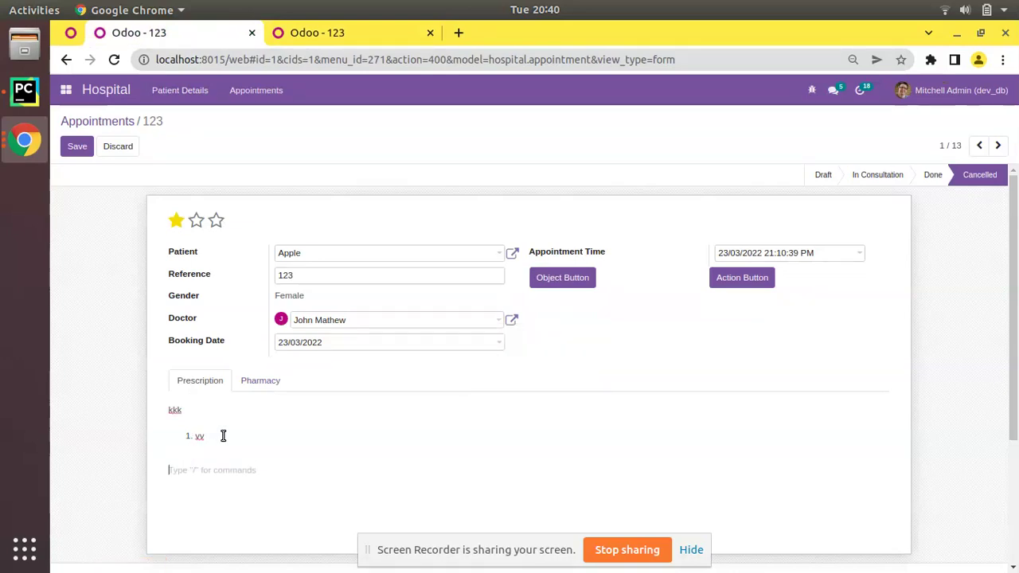
text(odoo mate)
text(r)
click(316, 33)
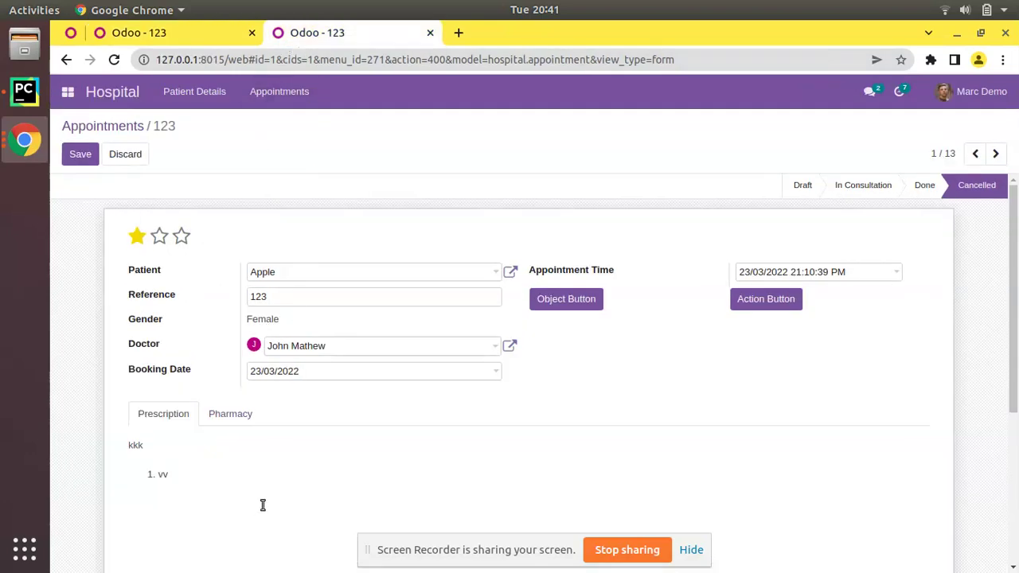
scroll(265, 505, down, 1)
click(196, 35)
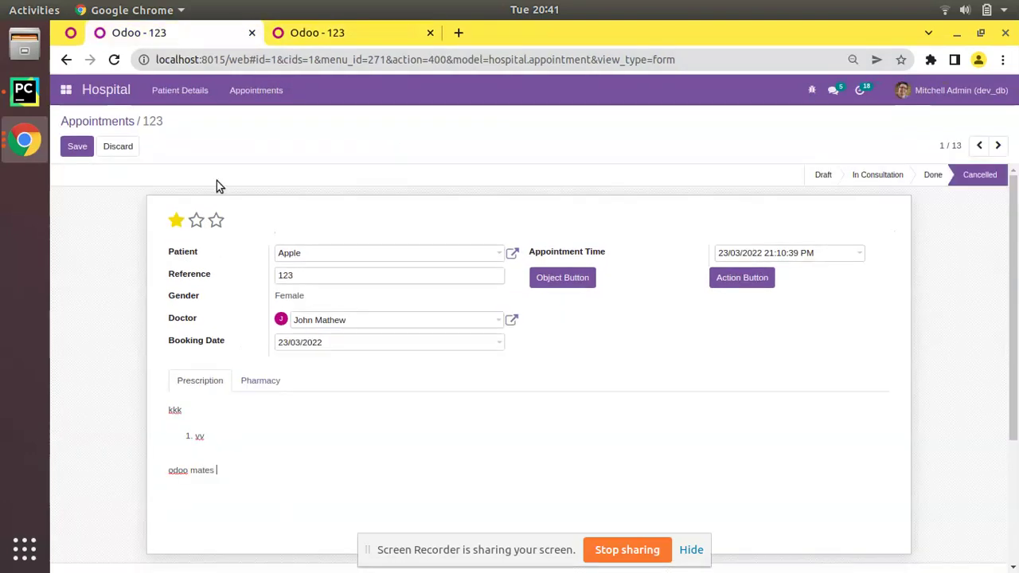
key(Return)
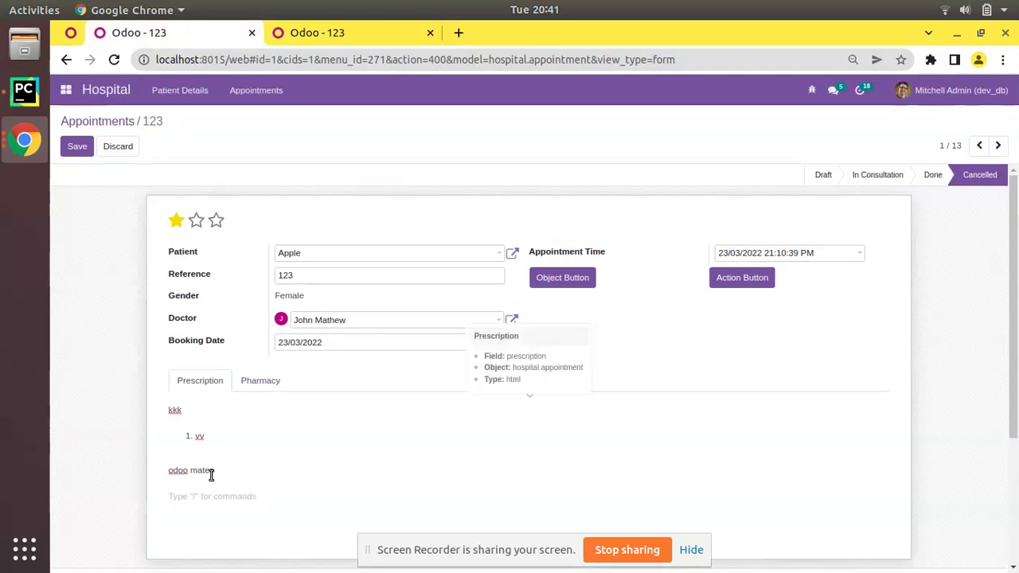
text(abcdef)
Check and reload the demo user's tab before saving to see whether the new lines appear
click(309, 35)
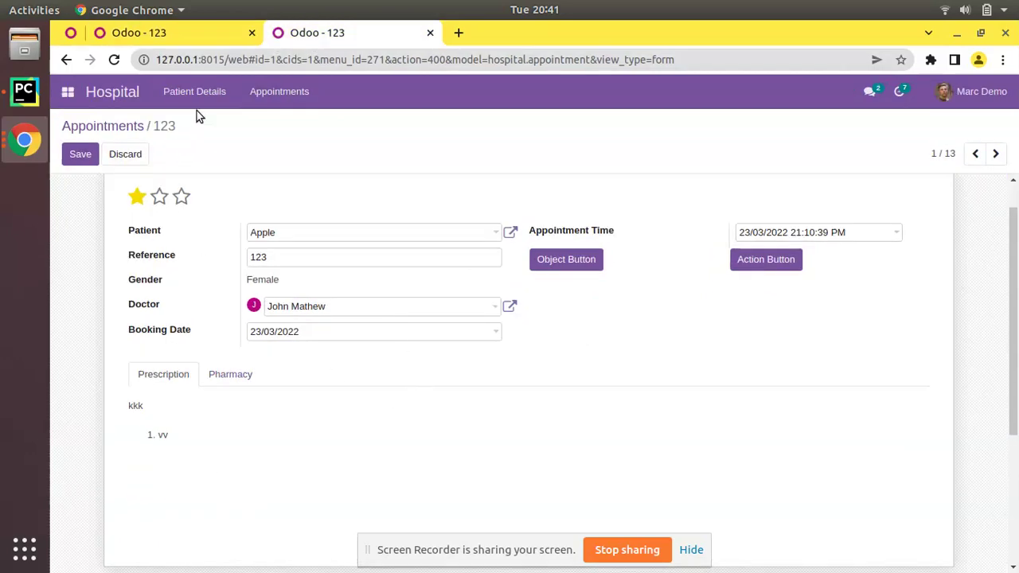
click(200, 38)
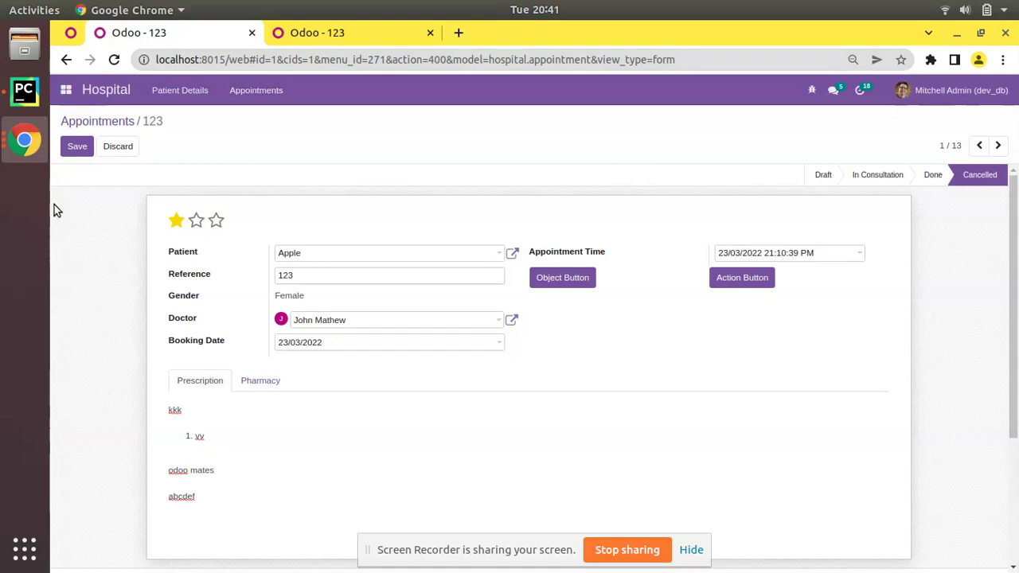
click(310, 38)
click(119, 66)
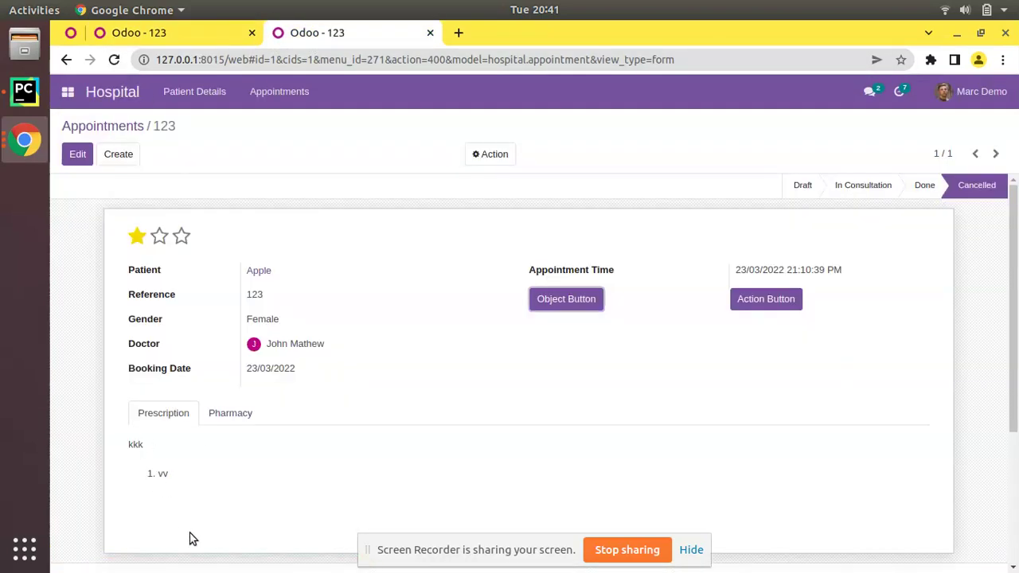
Save the appointment in the admin tab and reload the demo tab to show the saved lines
click(185, 37)
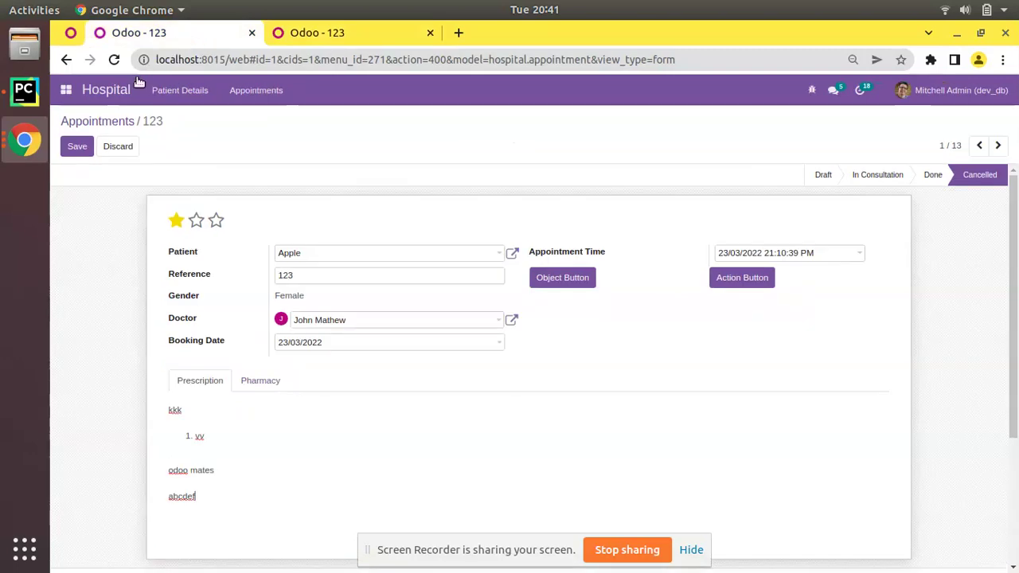
click(75, 146)
click(292, 38)
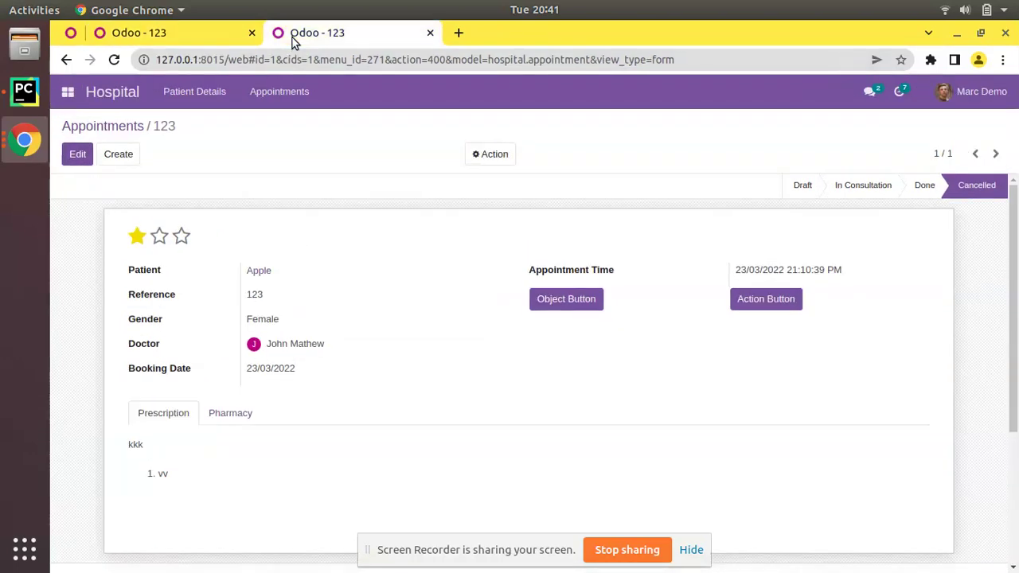
click(114, 60)
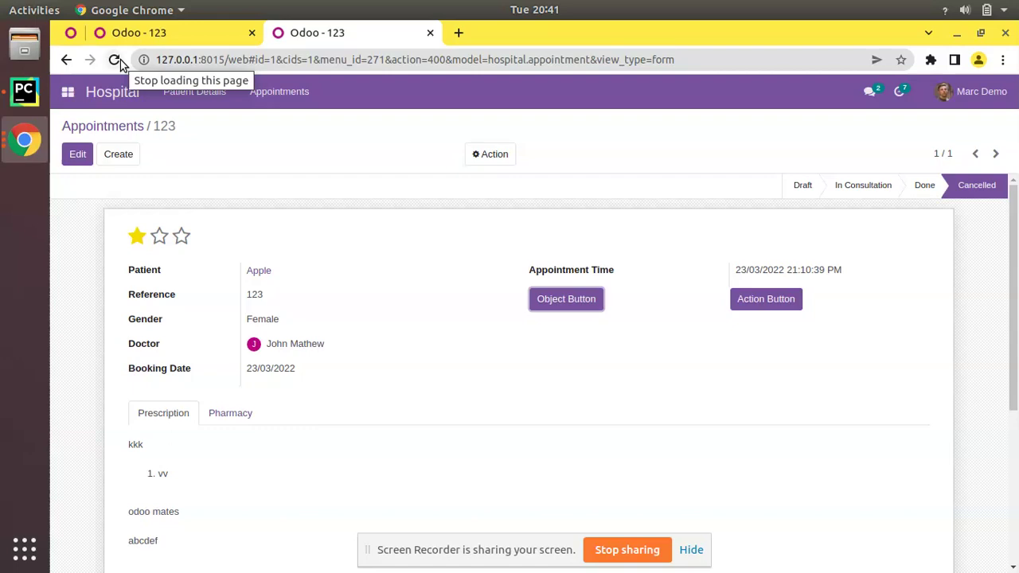
click(140, 32)
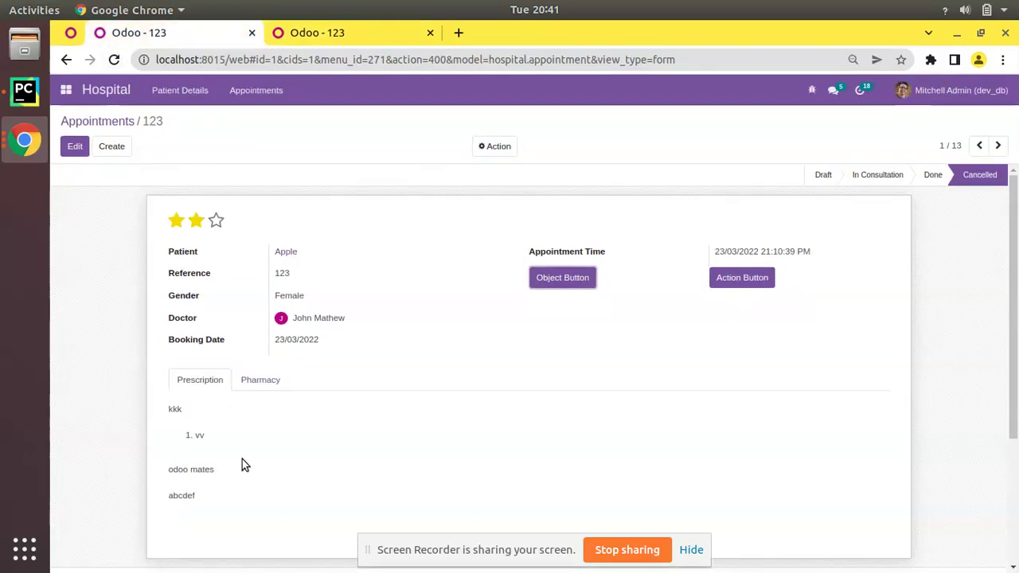
click(327, 26)
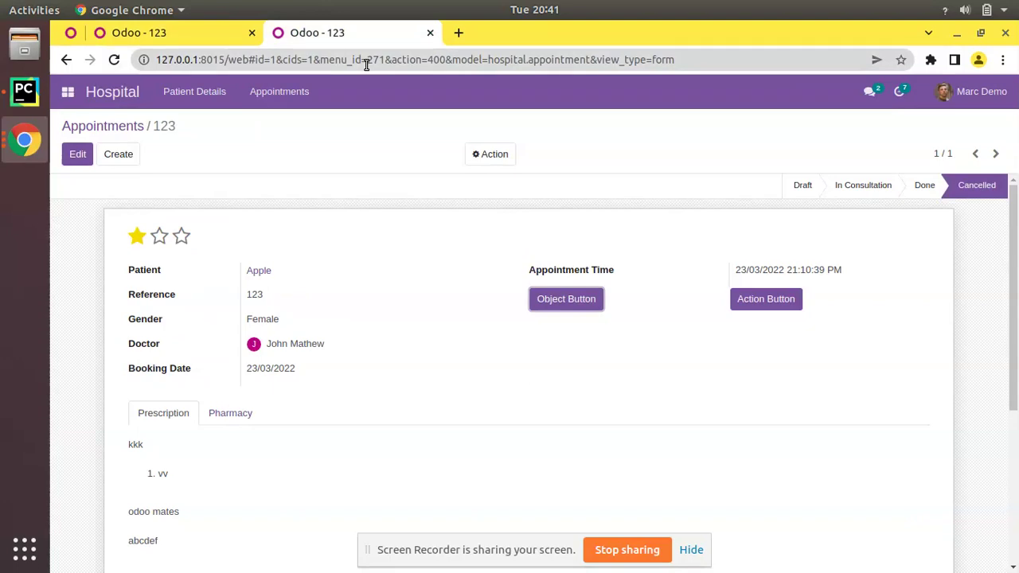
click(226, 36)
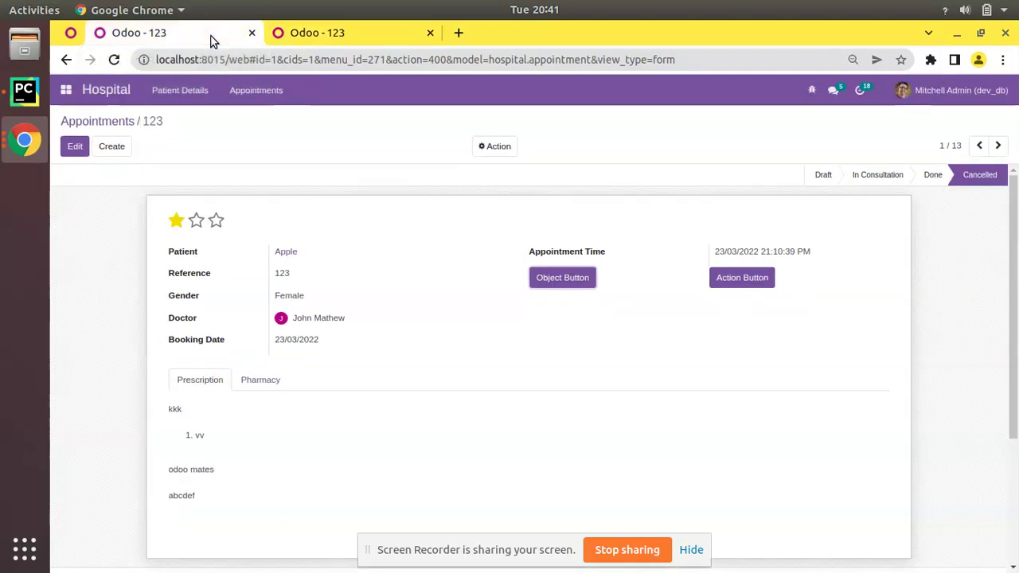
click(35, 101)
Open om_hospital's views/appointment_view.xml and select the prescription field line
double_click(158, 157)
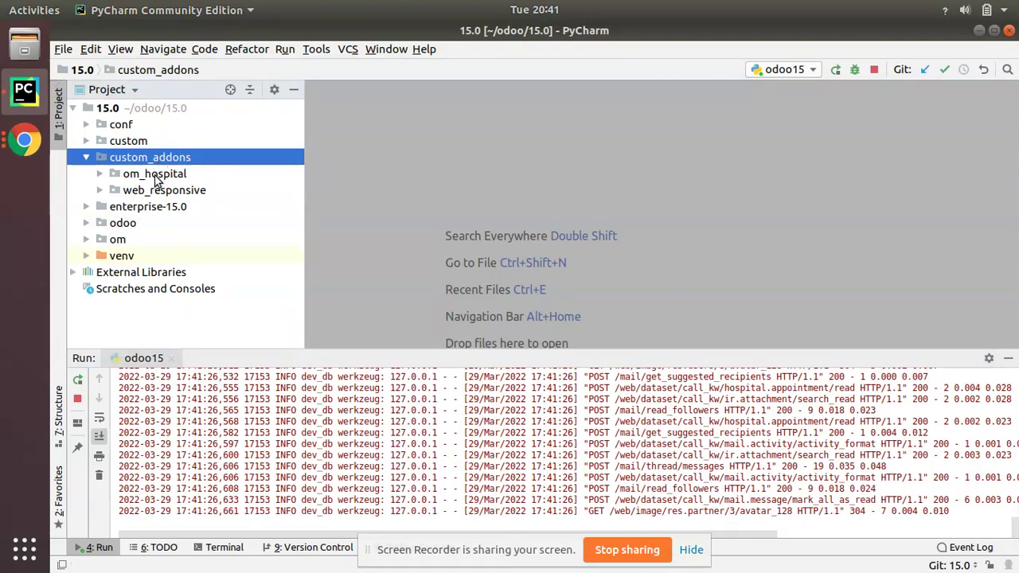
double_click(154, 175)
double_click(141, 233)
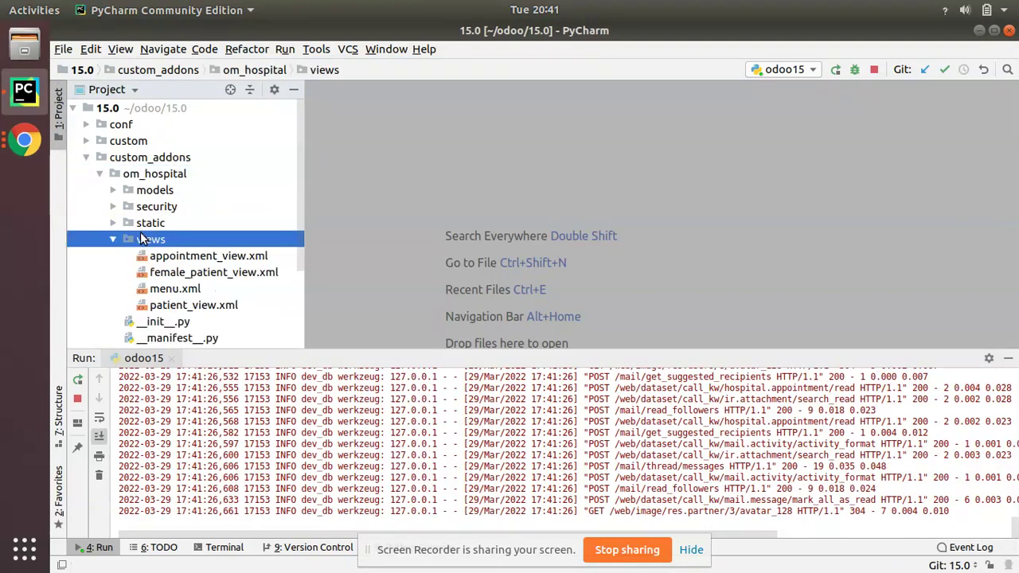
click(255, 381)
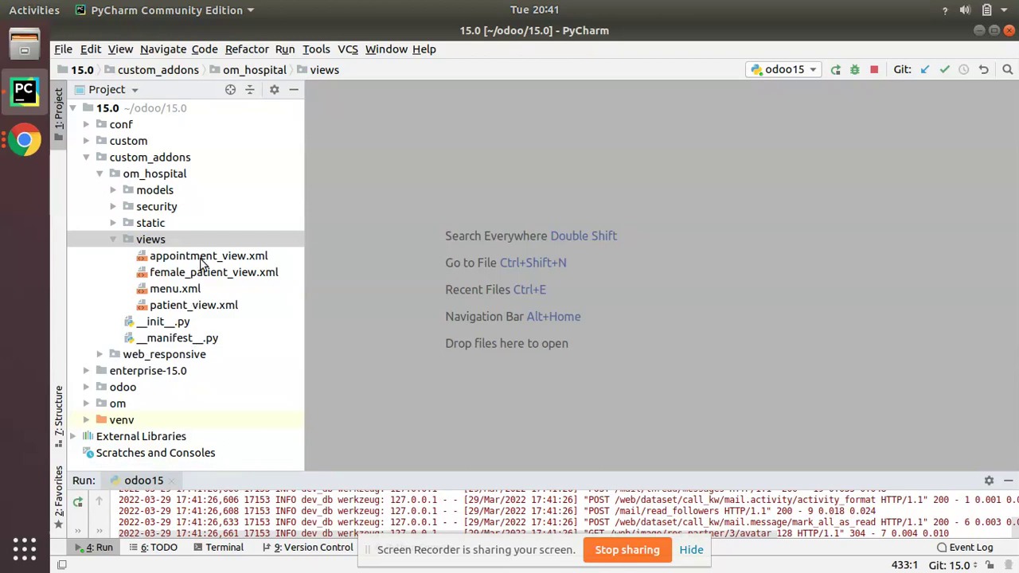
double_click(204, 256)
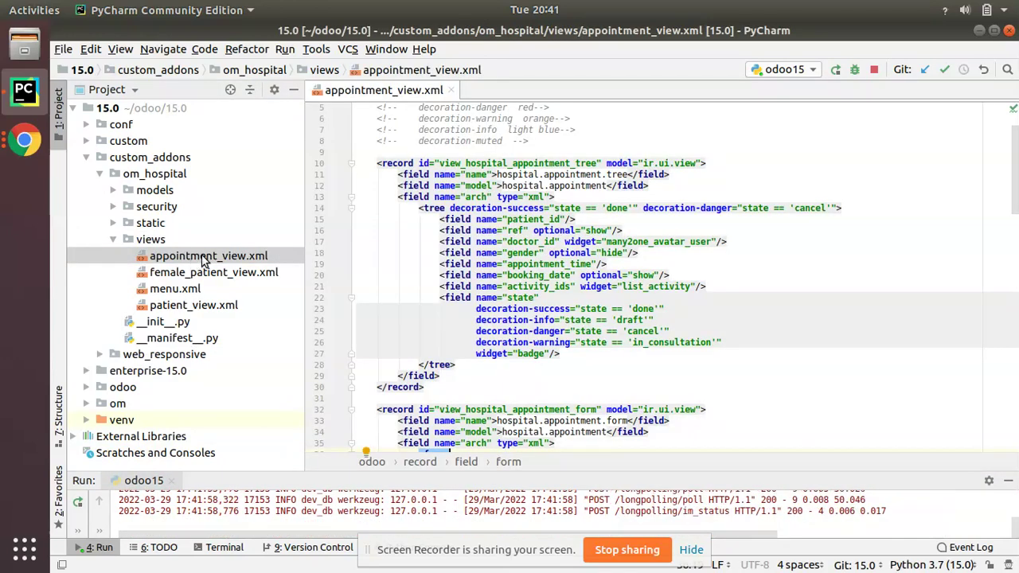
scroll(529, 262, down, 10)
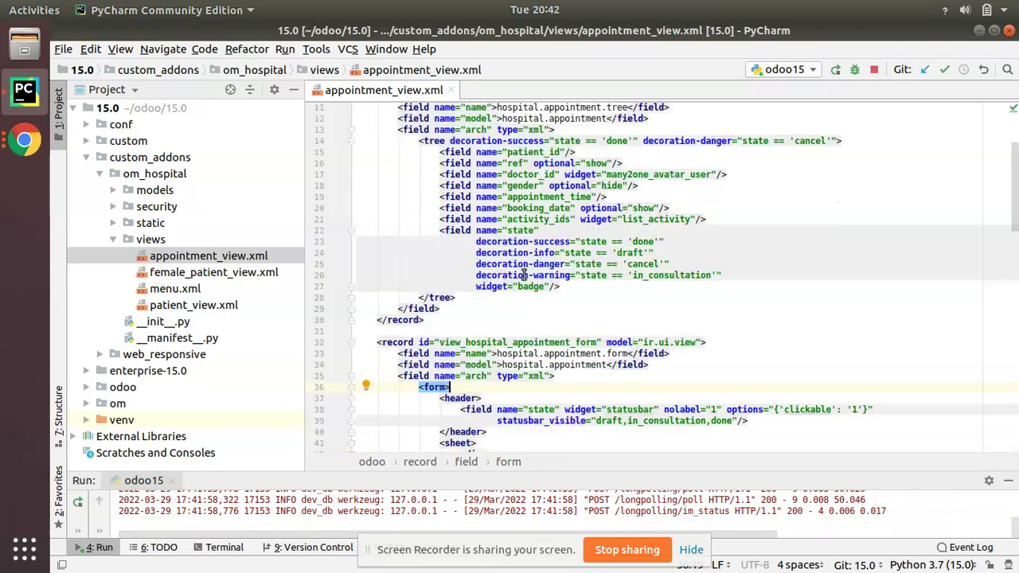
scroll(523, 278, down, 8)
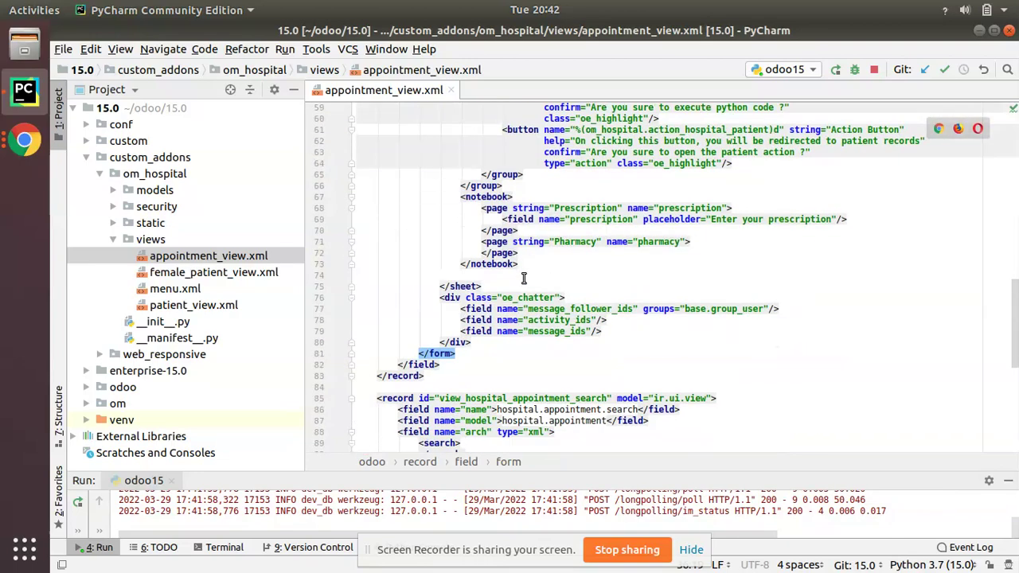
triple_click(582, 225)
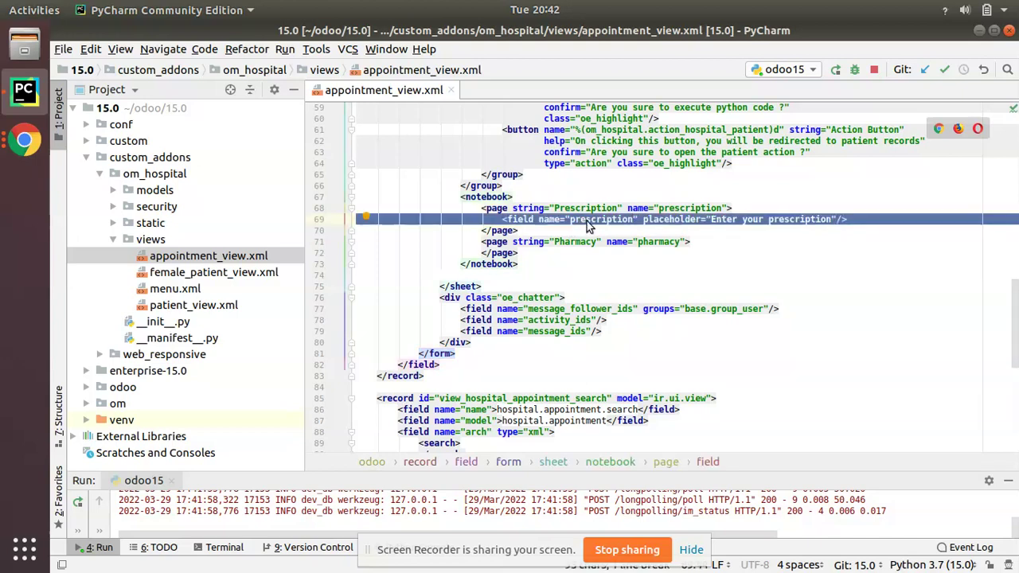
Open models/appointment.py, select the prescription = fields.Html line, then return to the view XML
double_click(143, 191)
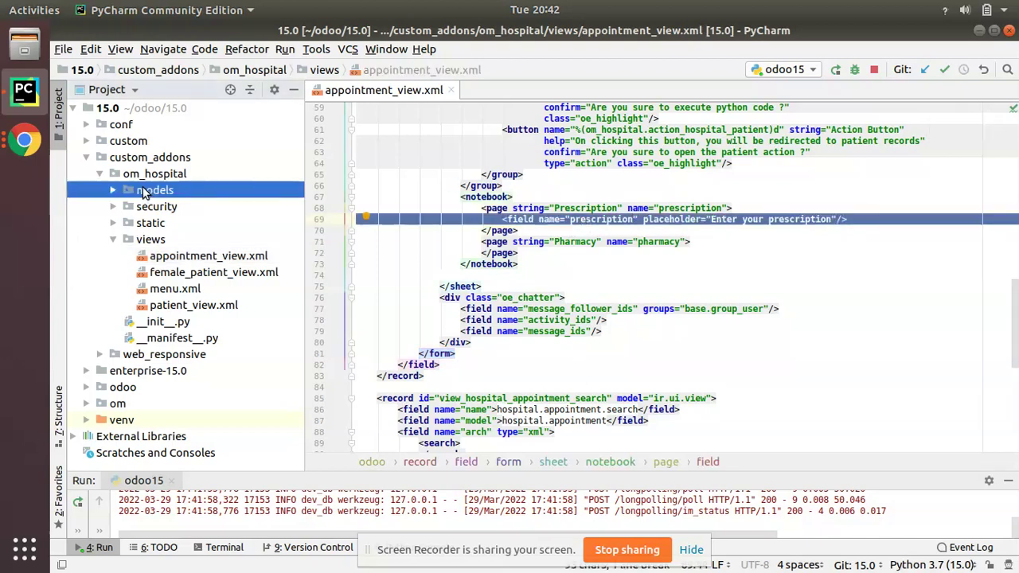
double_click(160, 225)
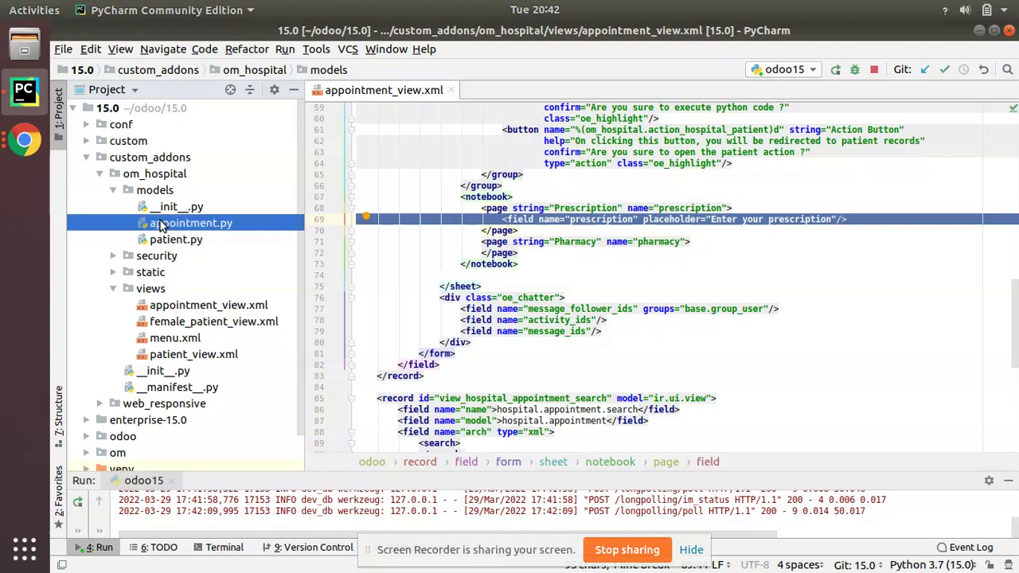
scroll(414, 230, down, 2)
scroll(413, 230, up, 1)
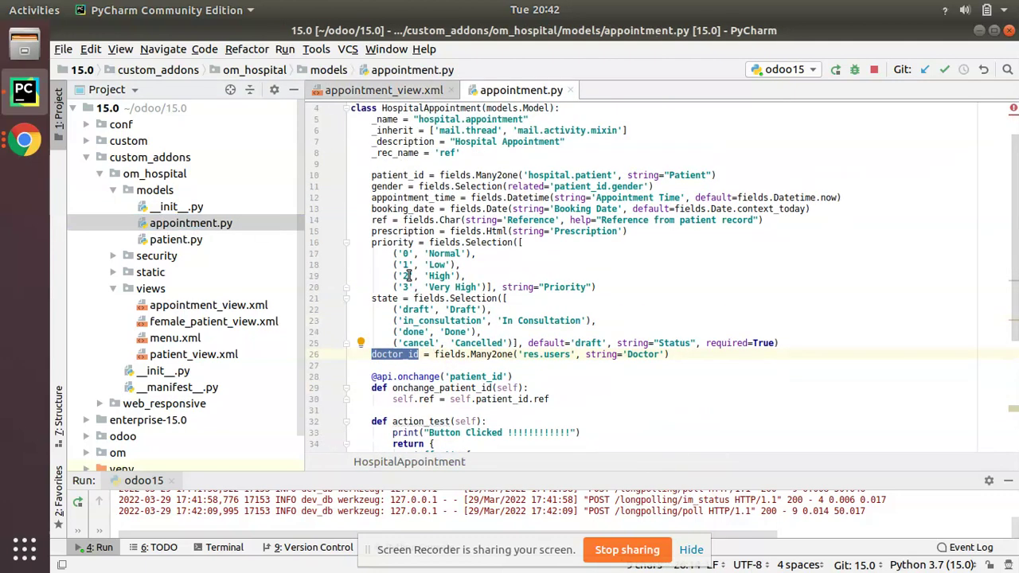
triple_click(417, 231)
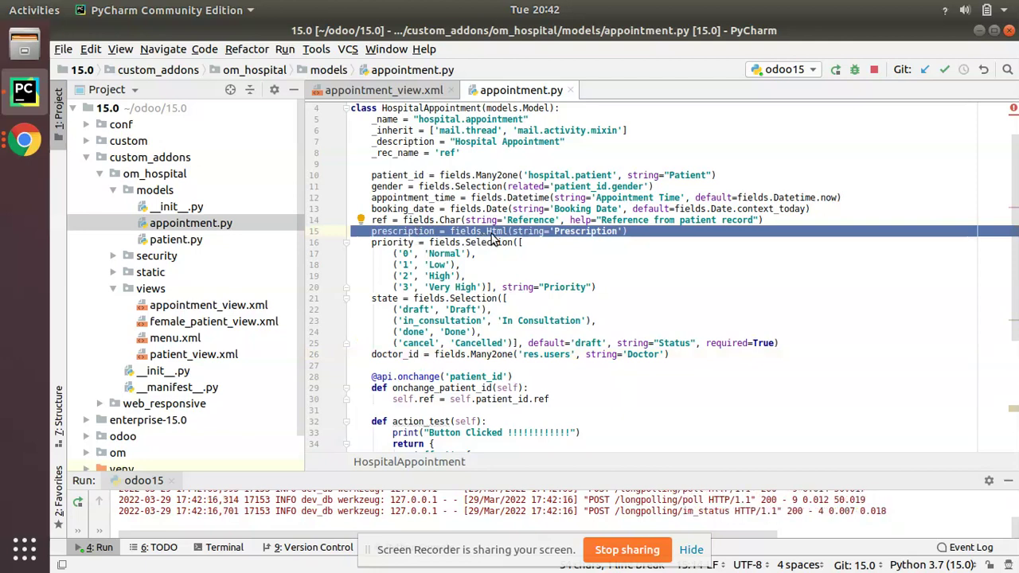
click(403, 93)
Add options="{'collaborative': true}" on a new line in the prescription field tag
click(691, 265)
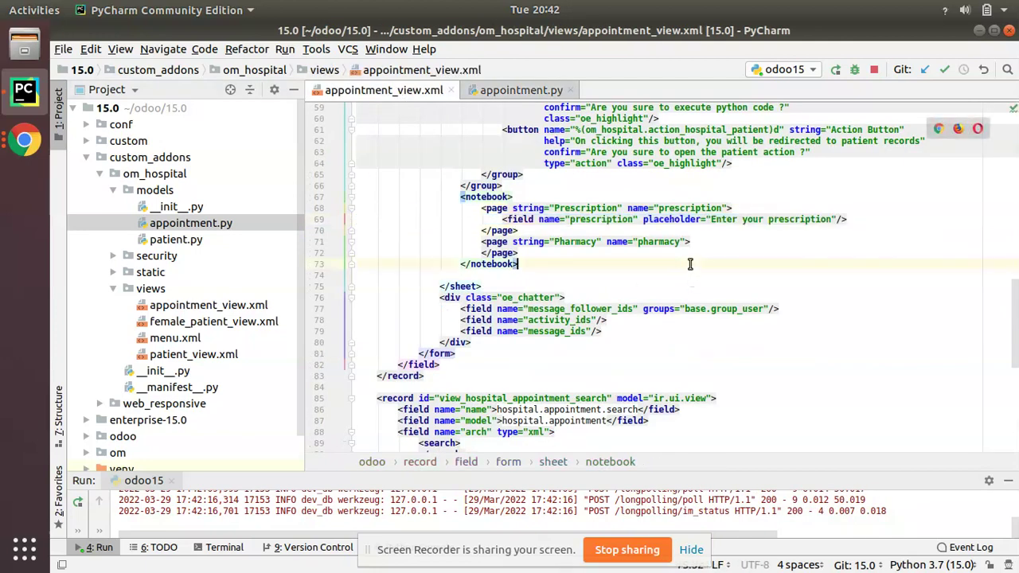
click(834, 216)
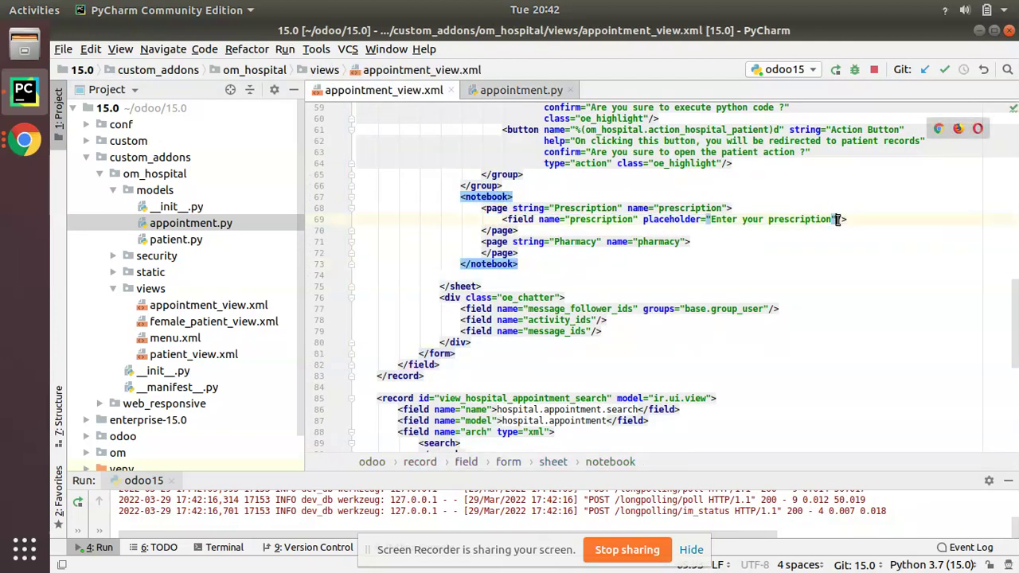
key(Return)
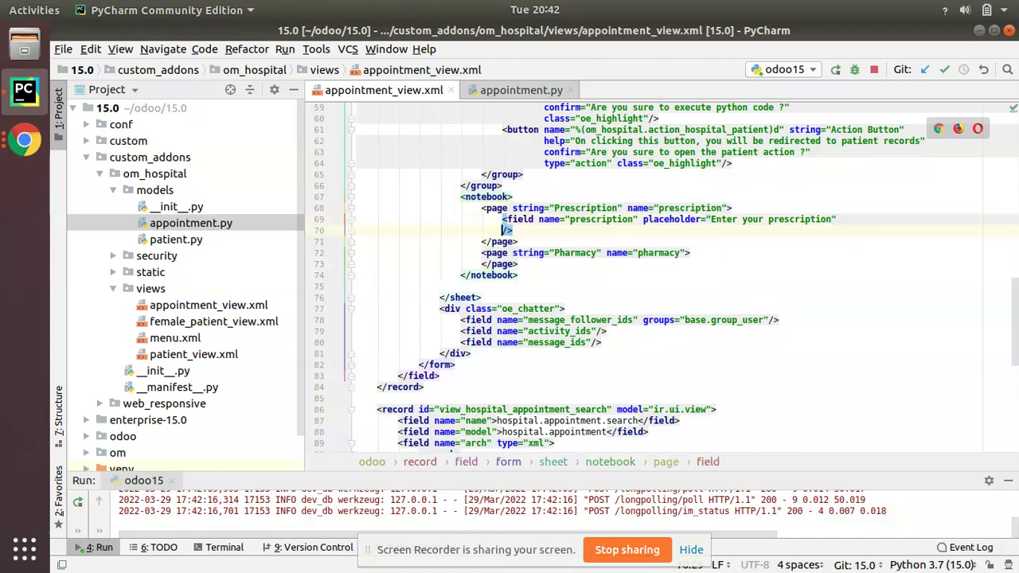
text(options=")
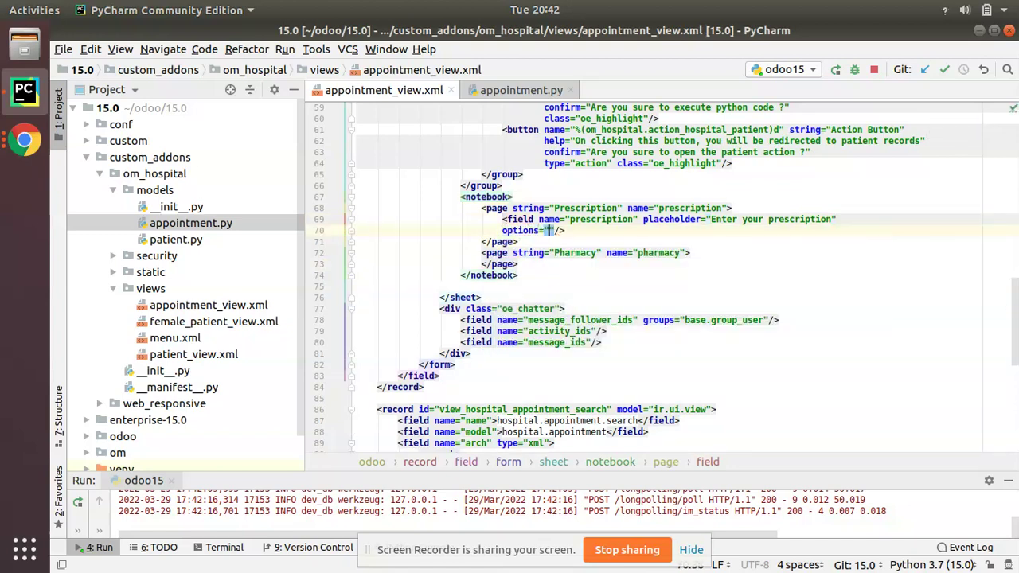
text({})
key(BackSpace)
text('collaborati)
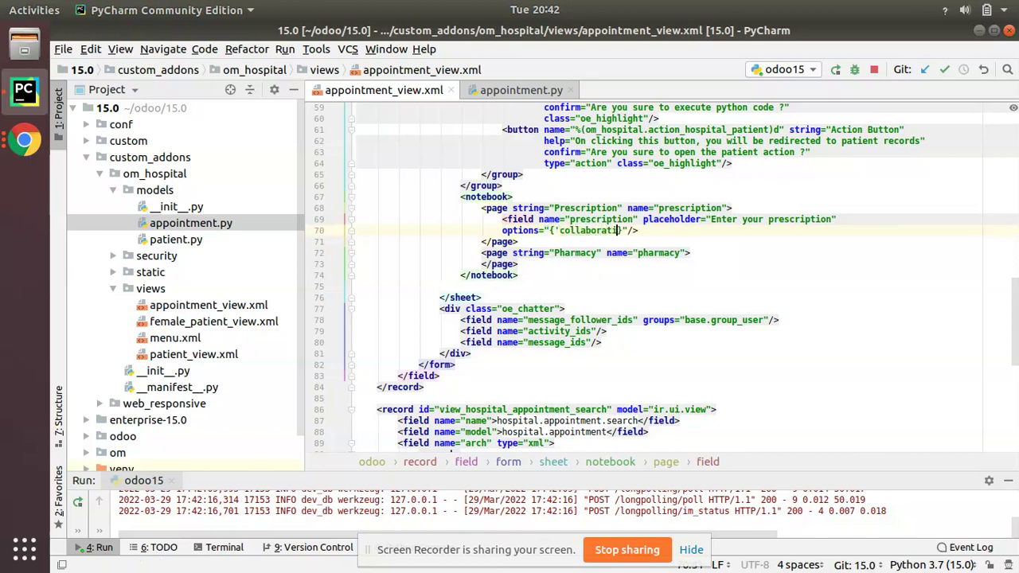
text(ve': true)
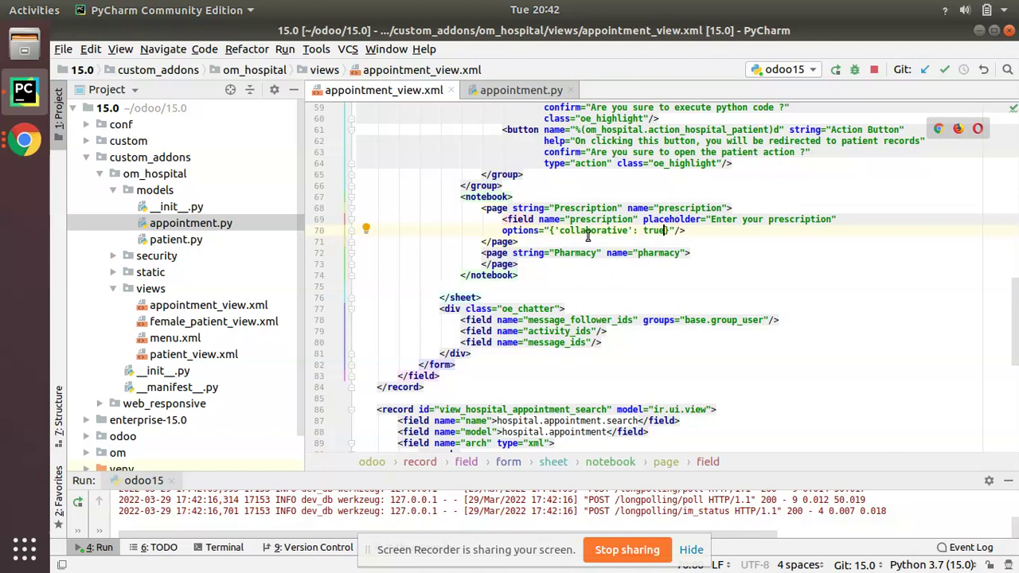
Select the word 'collaborative', collapse custom_addons and expand the odoo source folder
double_click(588, 230)
double_click(119, 158)
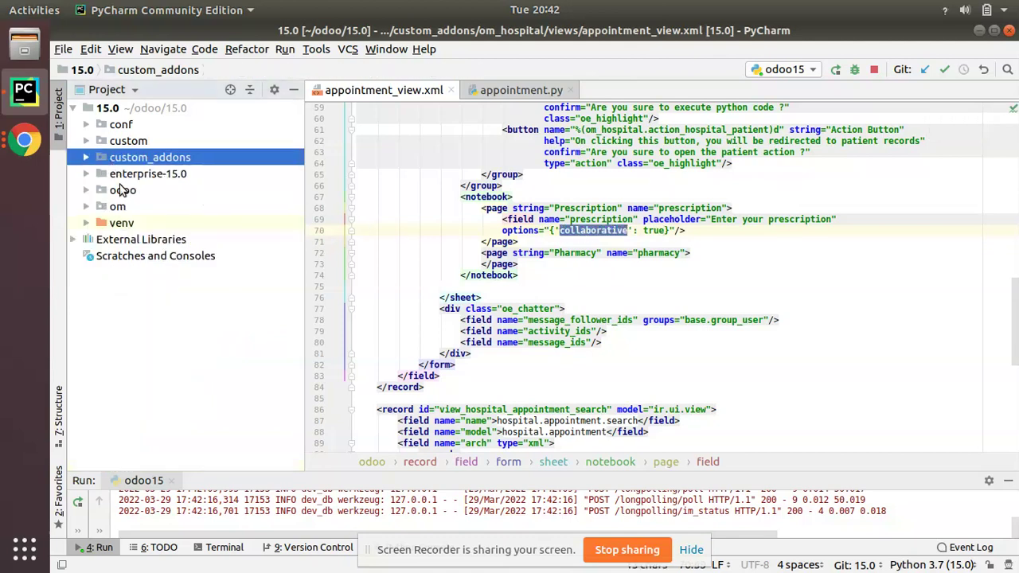
double_click(125, 190)
Search the Odoo source for 'collaborative' usages, then rerun the Odoo server
right_click(139, 155)
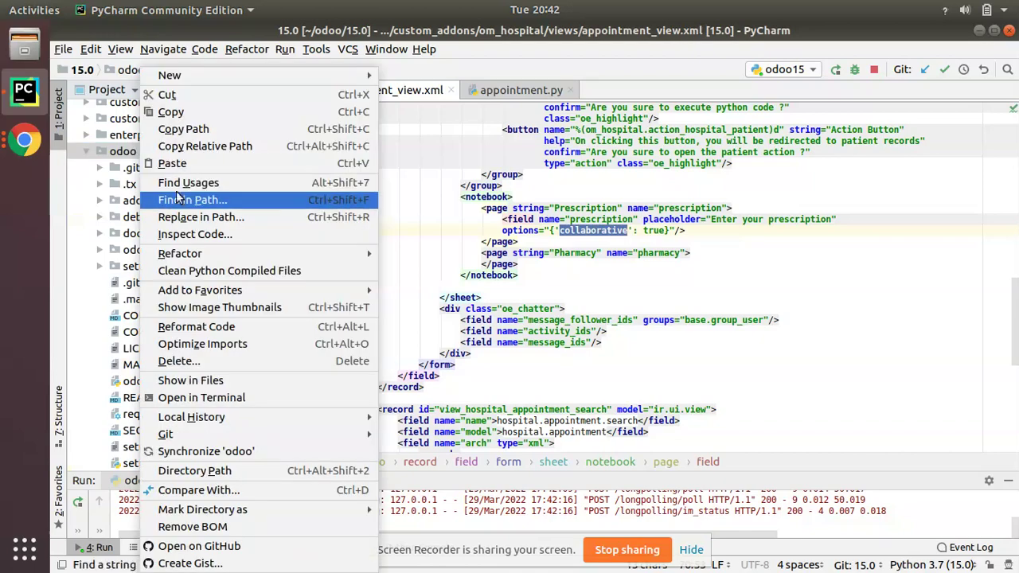
click(191, 200)
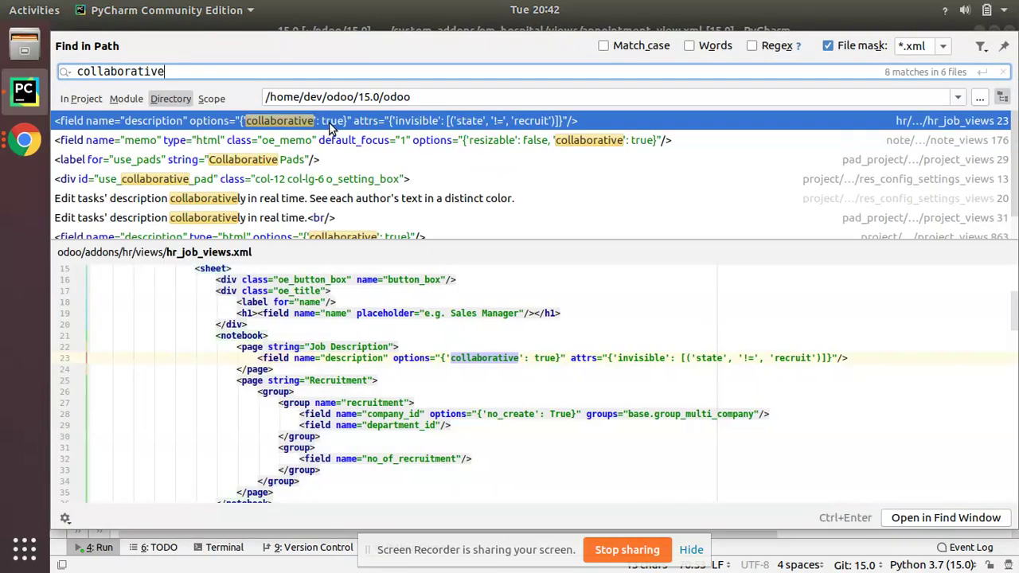
key(Escape)
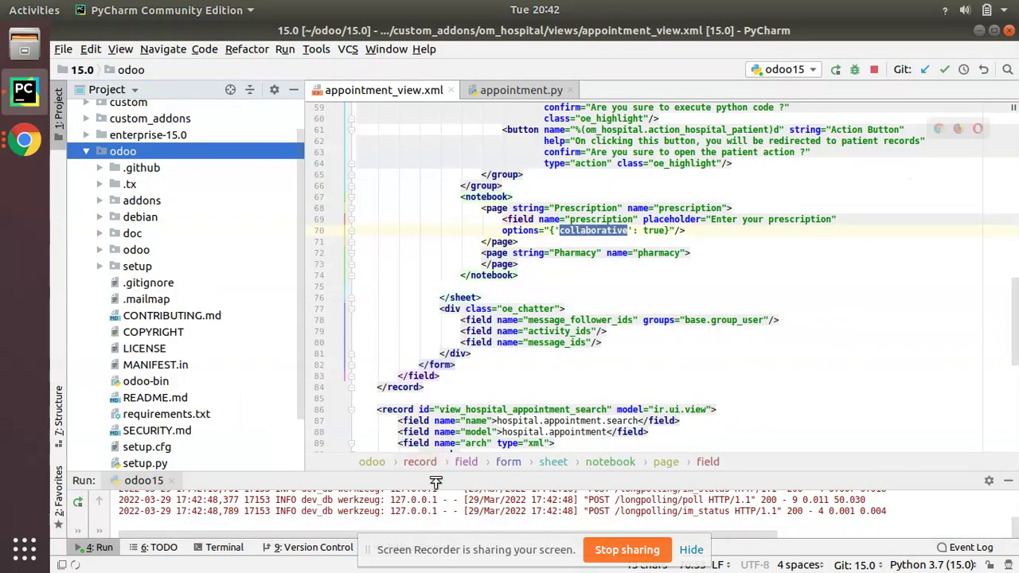
click(77, 363)
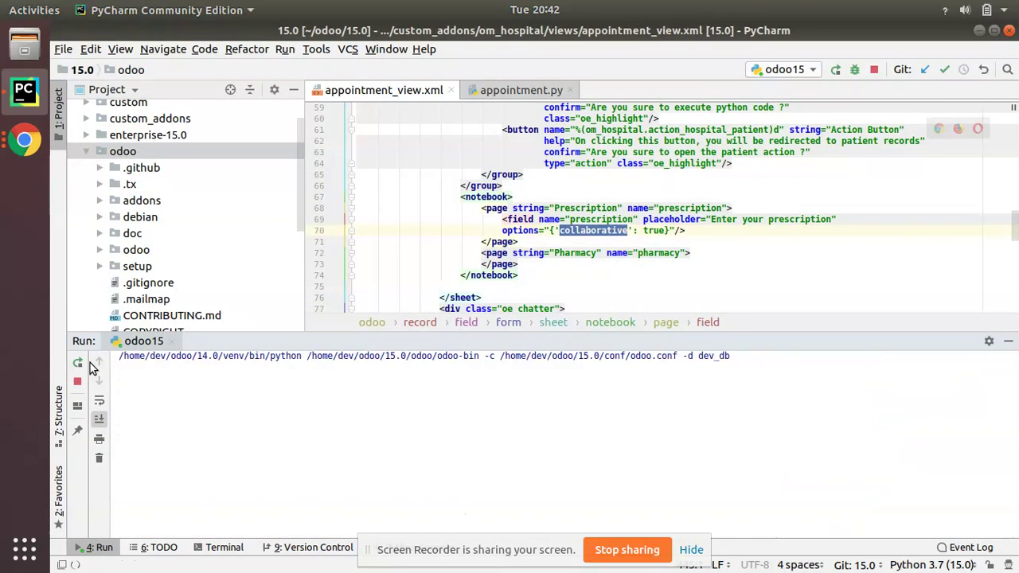
Upgrade the Hospital Management module from the Odoo Apps page in Chrome
click(24, 140)
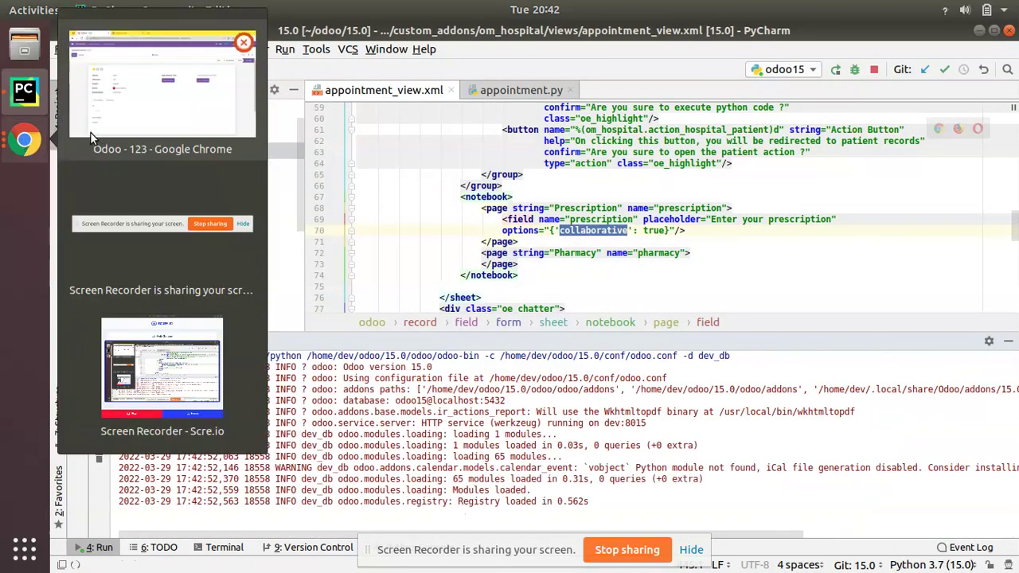
click(105, 126)
click(67, 90)
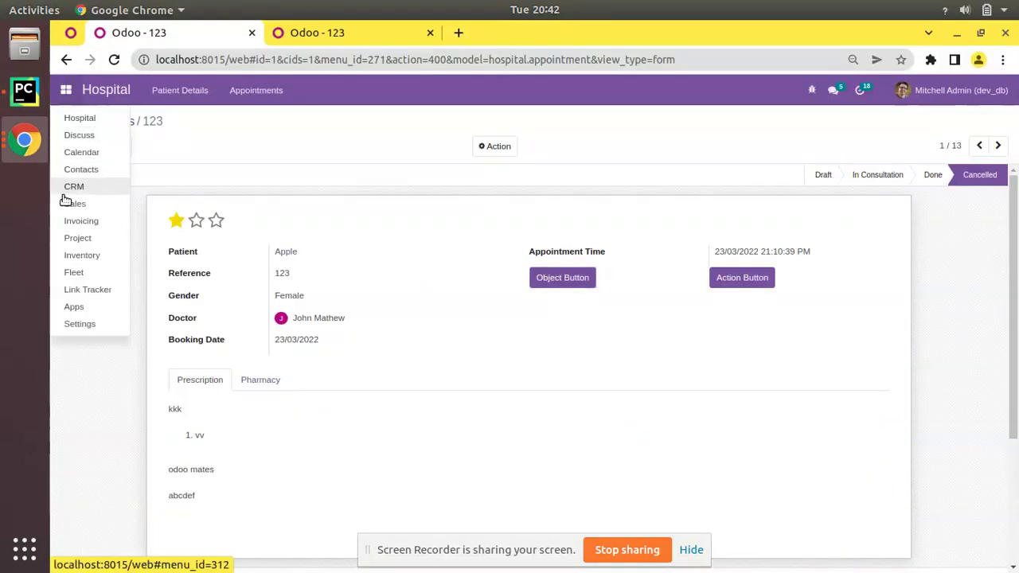
click(83, 306)
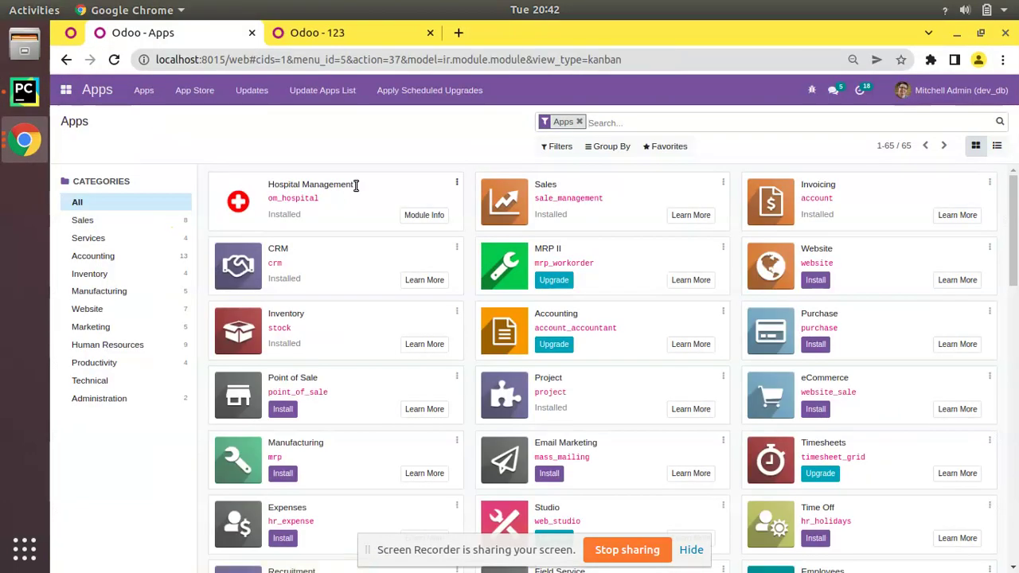
click(459, 182)
click(430, 222)
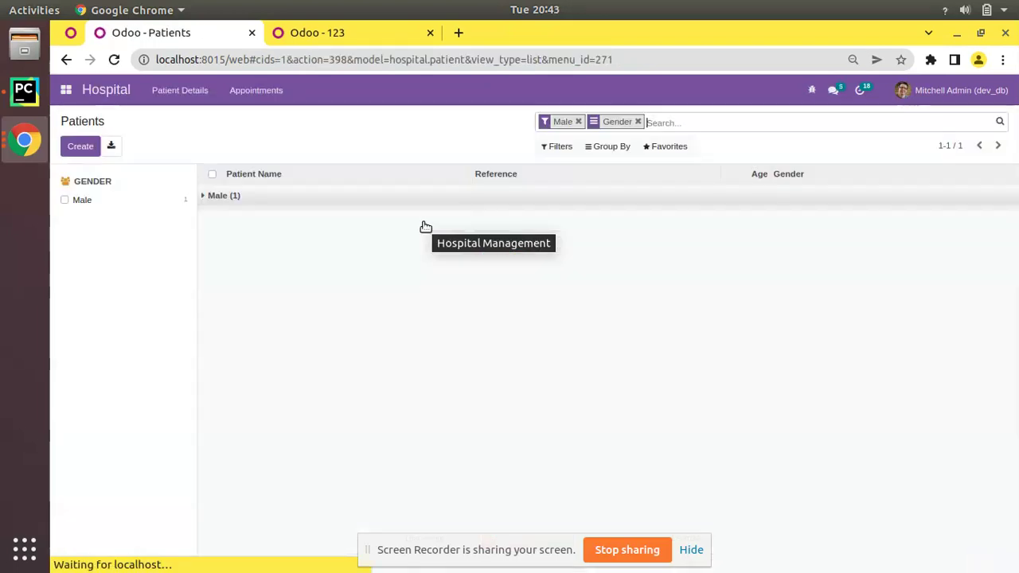
Open the Apple appointment from Appointments and put it in edit mode in the first tab
click(247, 91)
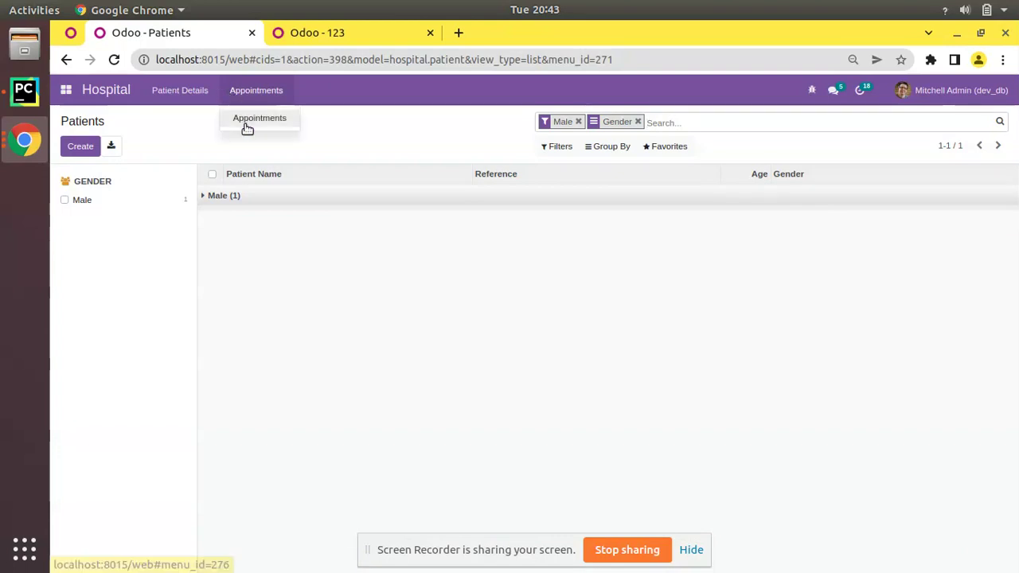
click(247, 129)
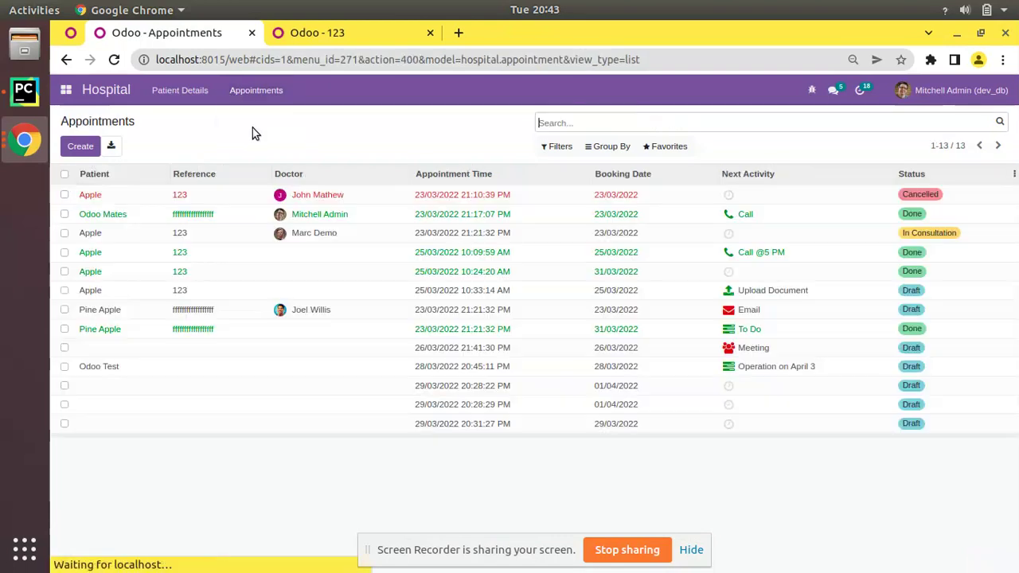
click(131, 198)
click(77, 148)
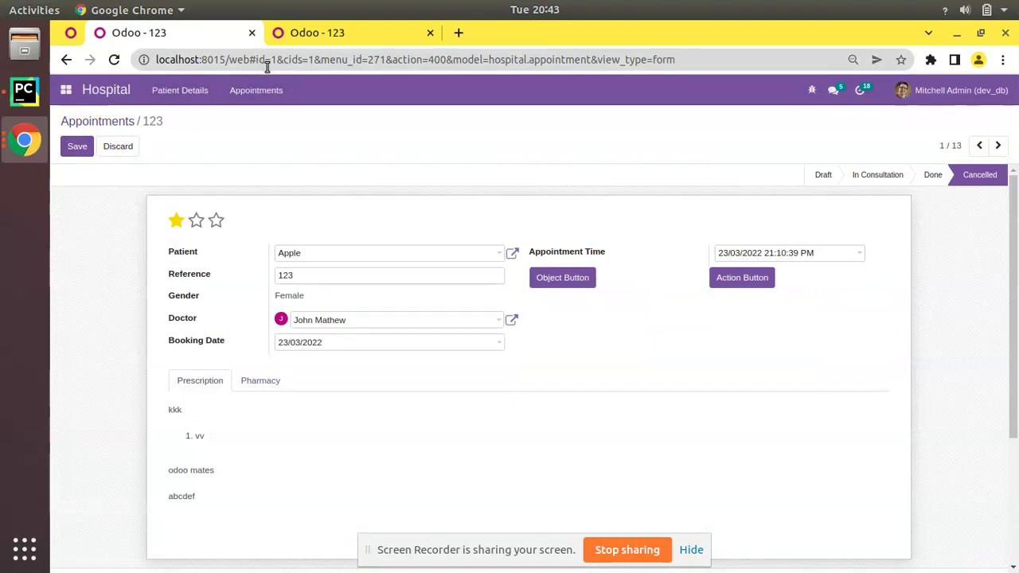
Reload the appointment in the second user's tab and edit it, then return to the first tab
click(286, 43)
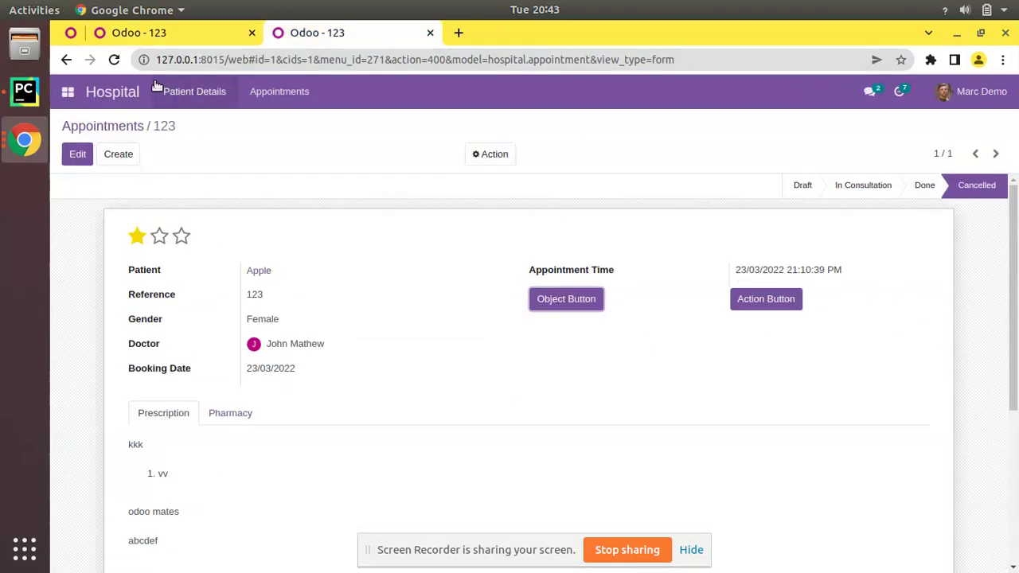
click(115, 66)
click(75, 156)
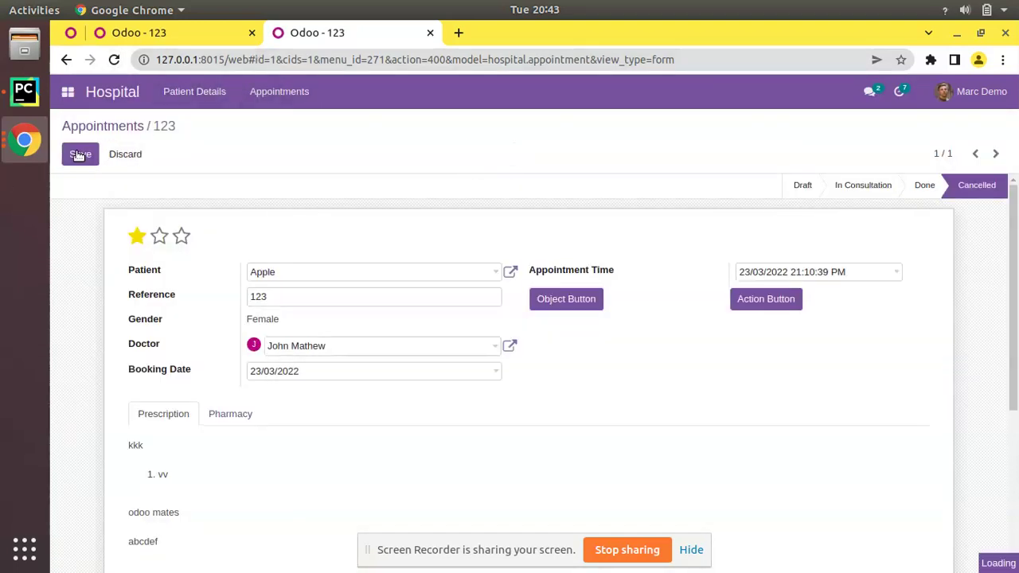
scroll(159, 214, down, 3)
scroll(170, 227, up, 2)
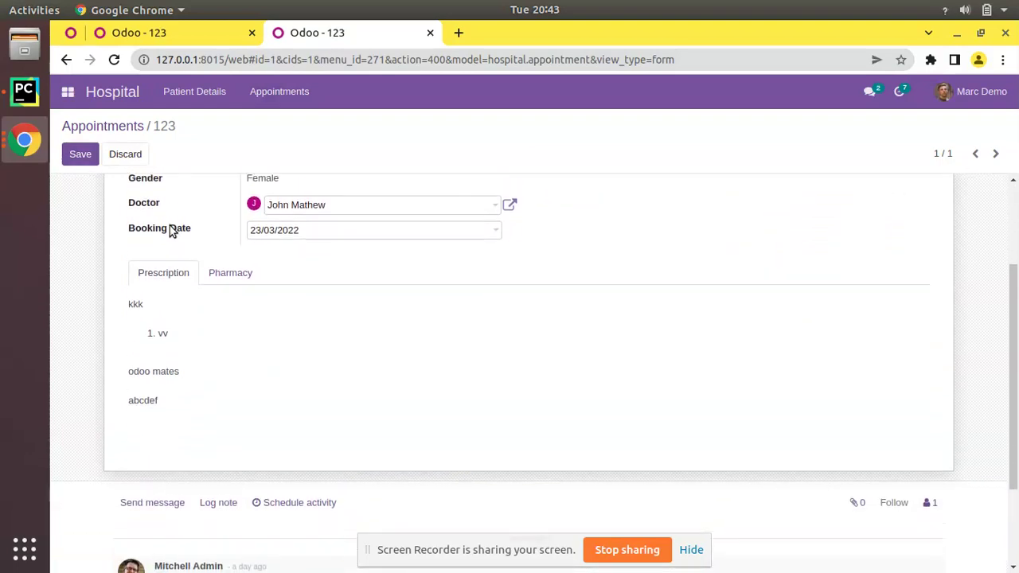
click(165, 36)
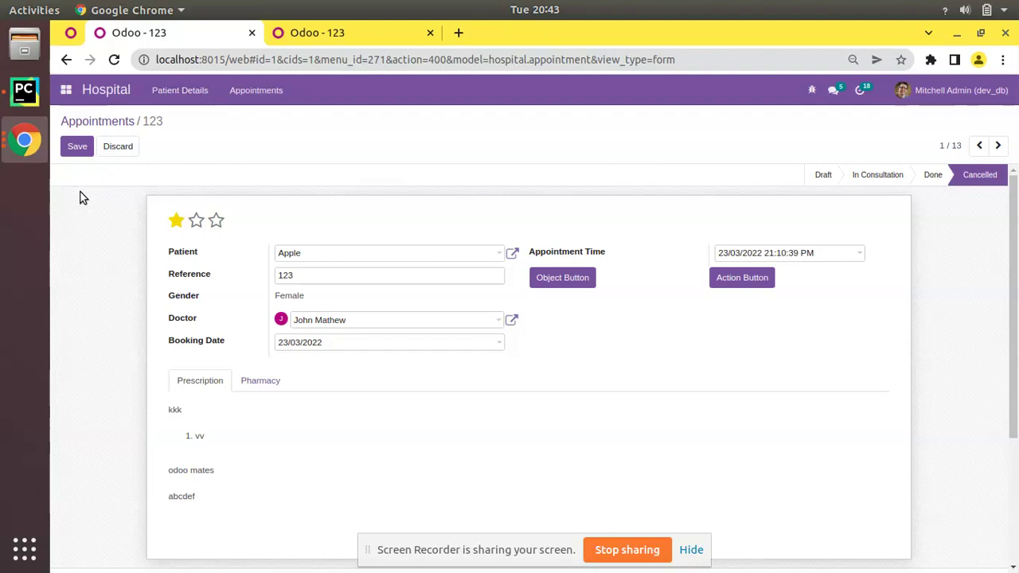
Clear the Prescription text and check the second user's tab for syncing
drag(212, 498, 164, 414)
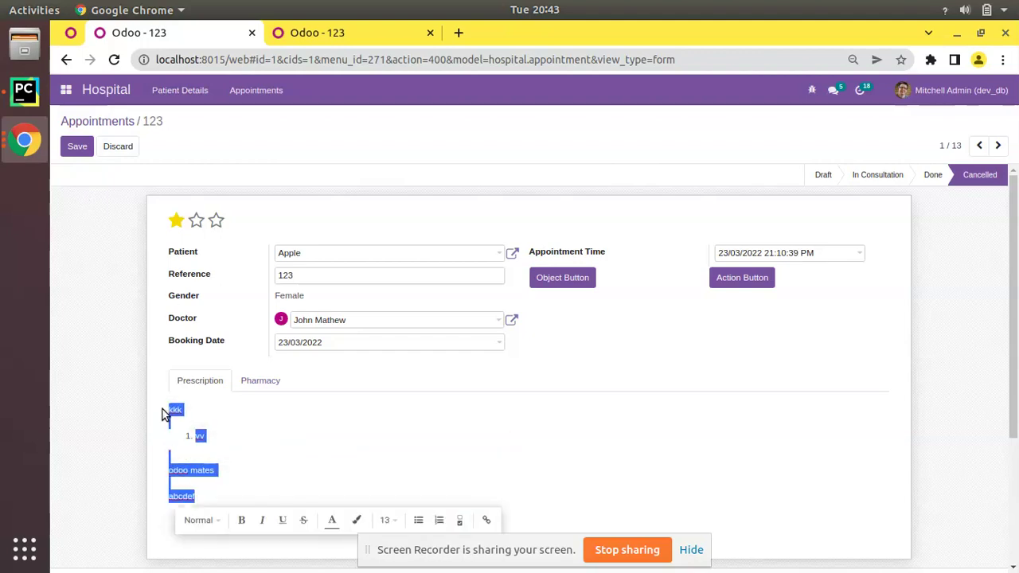
key(BackSpace)
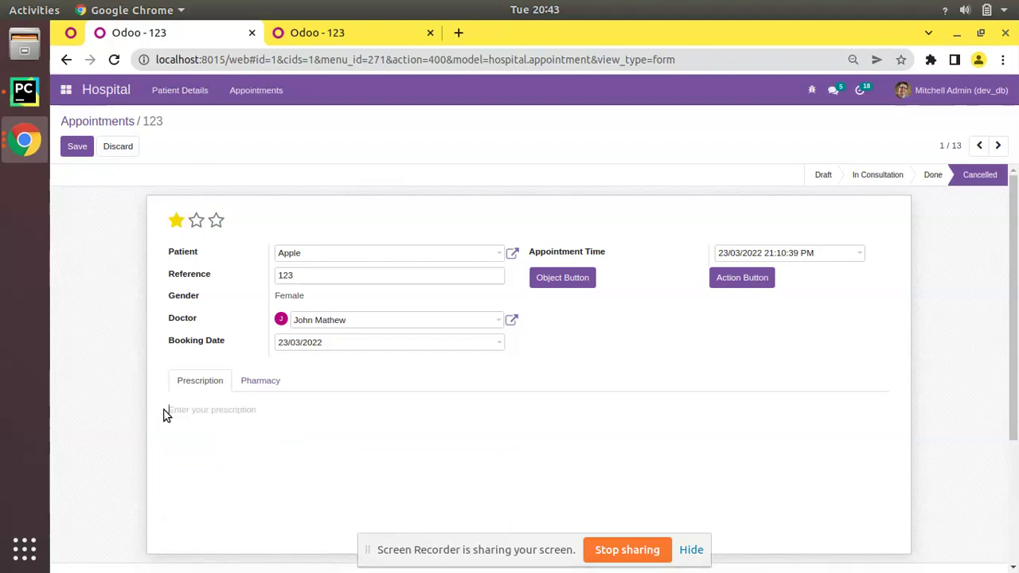
click(298, 44)
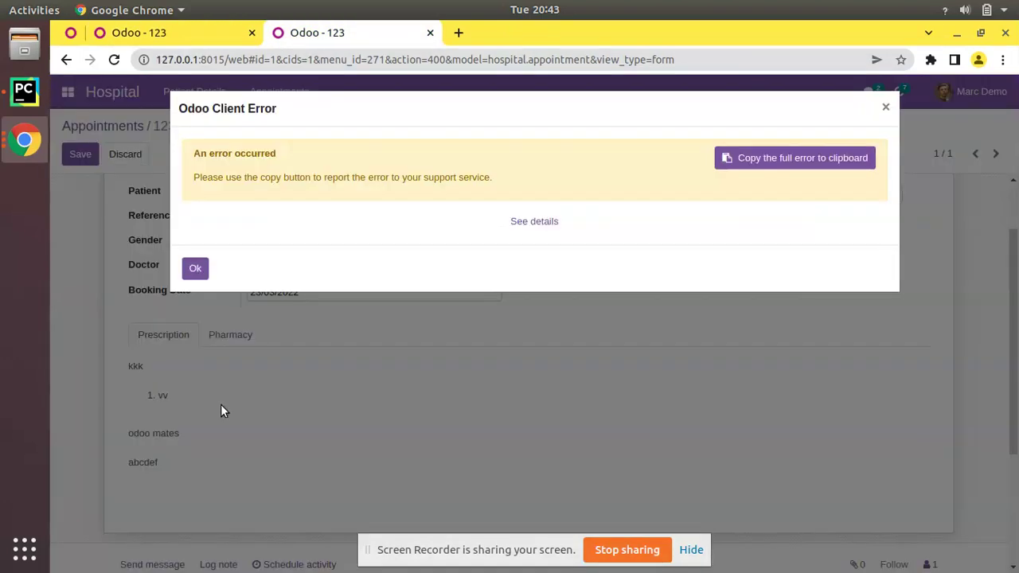
Dismiss both client error dialogs and reload appointment 123
click(511, 226)
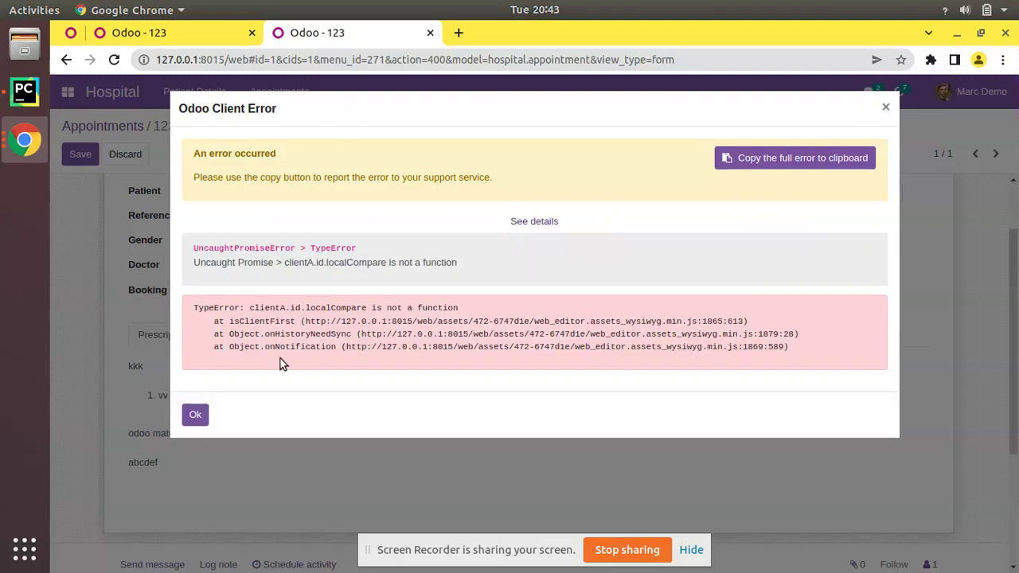
click(199, 413)
click(173, 36)
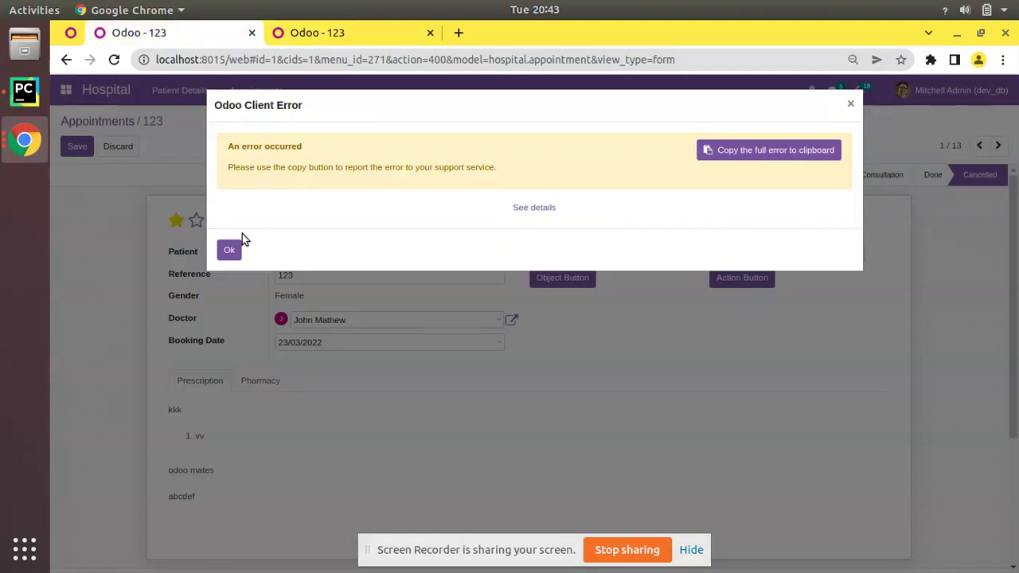
click(113, 59)
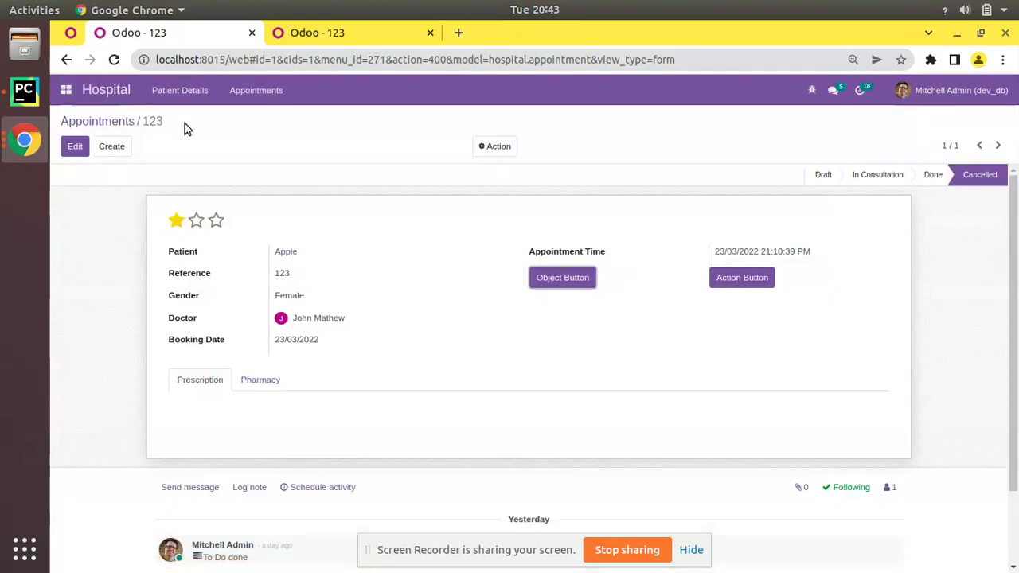
Edit appointment 123 and cut out all the Prescription text, comparing with the other user's tab
click(71, 149)
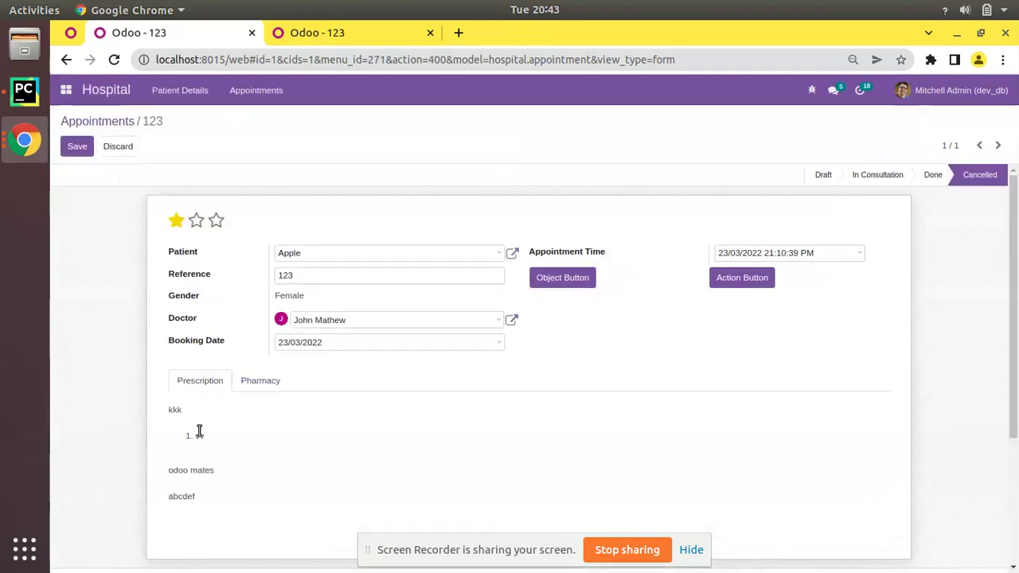
drag(214, 502, 131, 397)
key(ctrl+x)
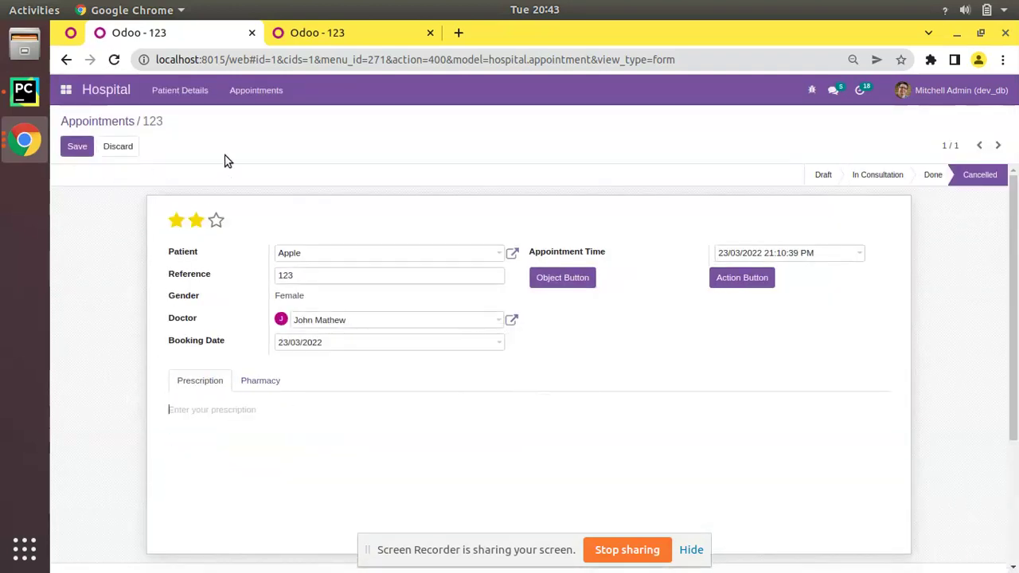
click(288, 34)
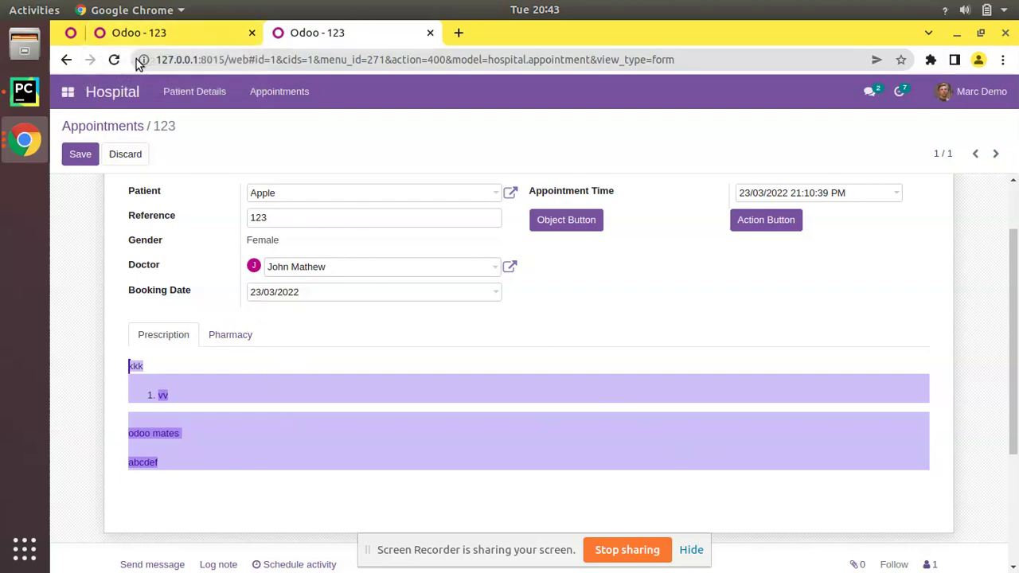
click(160, 35)
Save the emptied prescription, then reload and edit the form in the second user's tab
click(75, 145)
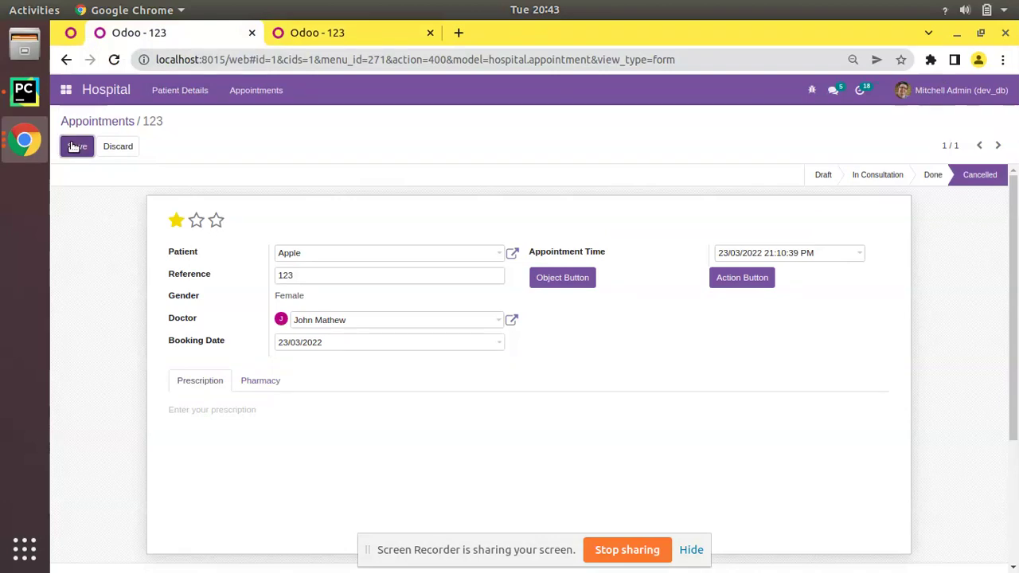
click(290, 41)
click(114, 60)
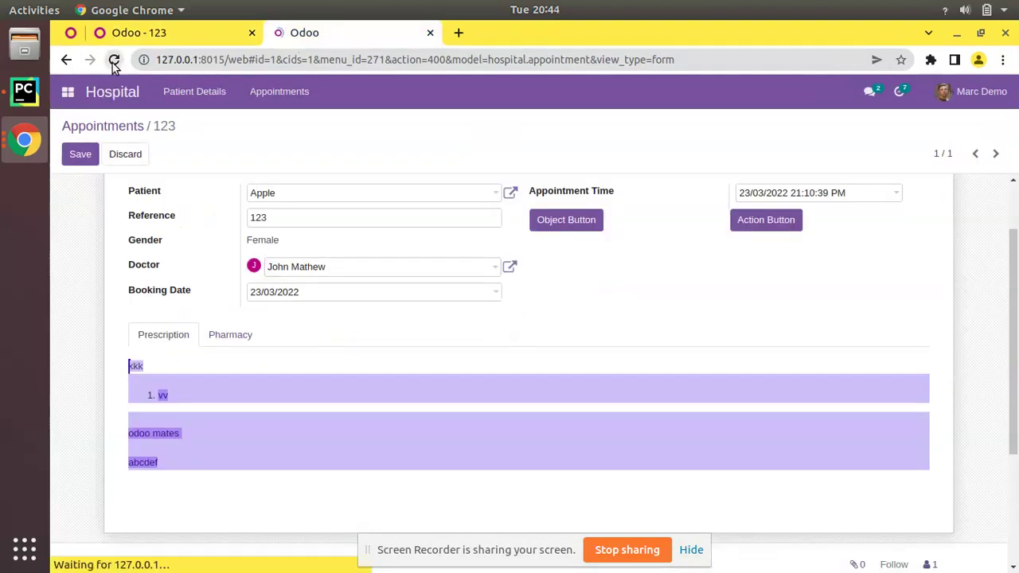
click(77, 154)
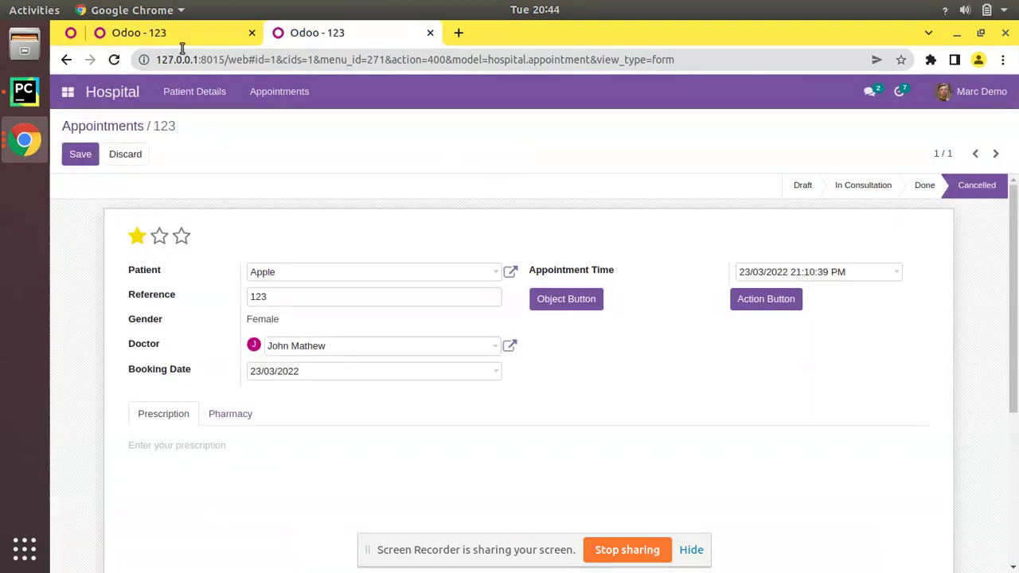
click(180, 34)
Type 'aaaa' in the Prescription field and confirm it appears for the second user
click(74, 146)
scroll(222, 454, down, 1)
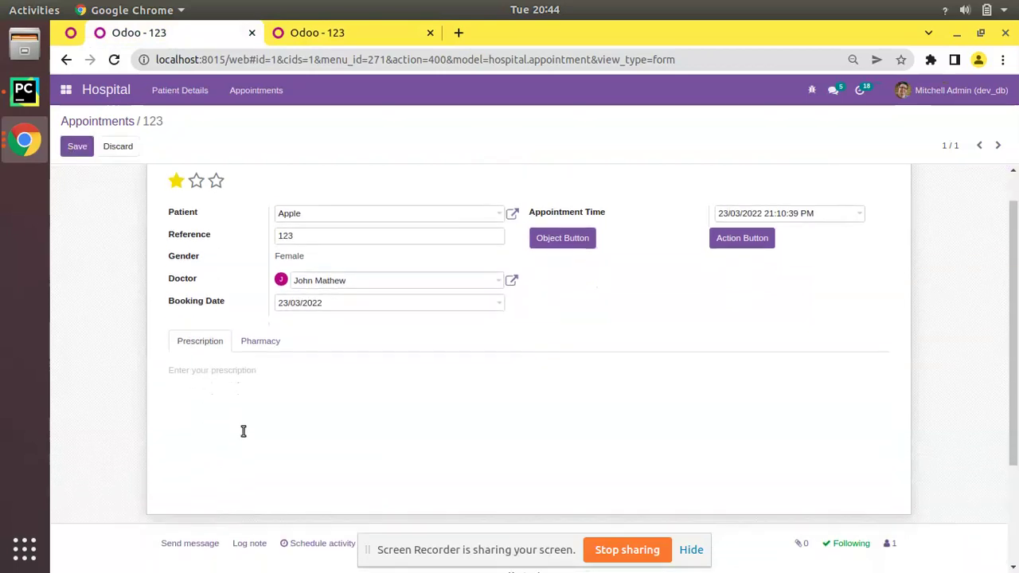
text(aaaa)
click(346, 37)
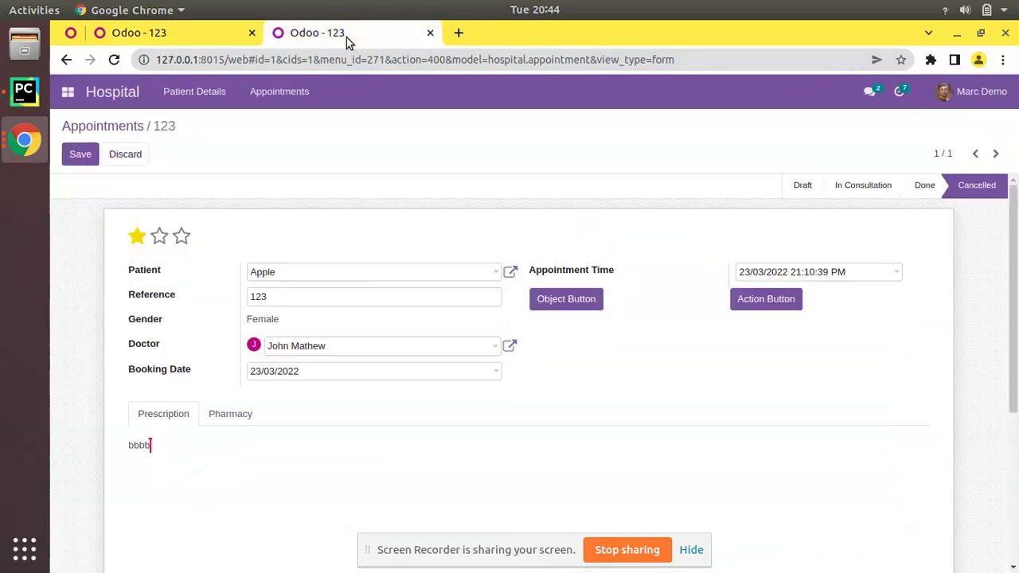
click(199, 35)
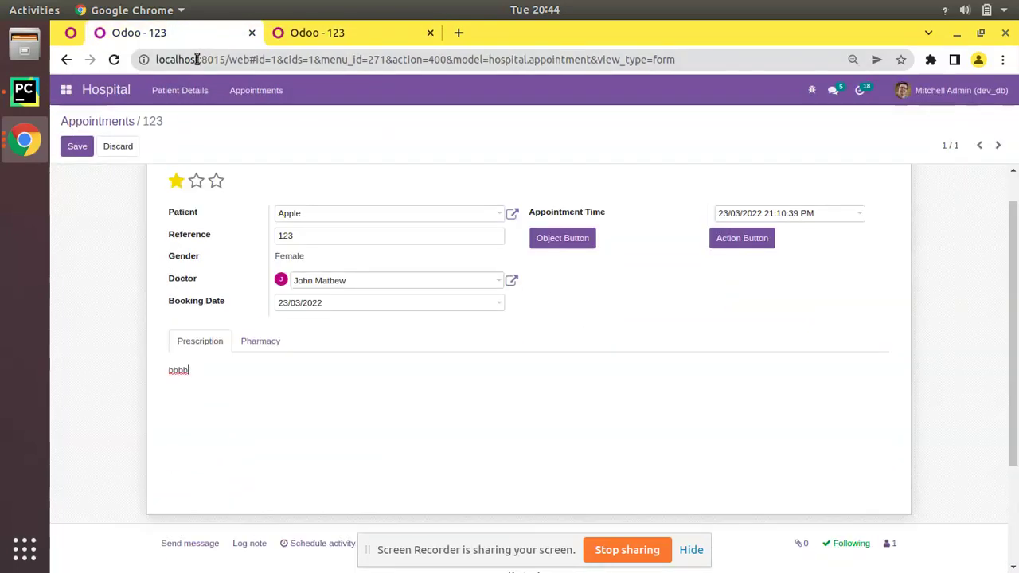
Add a Heading 2 'Test' line via the / command menu and check it syncs
key(Return)
text(/)
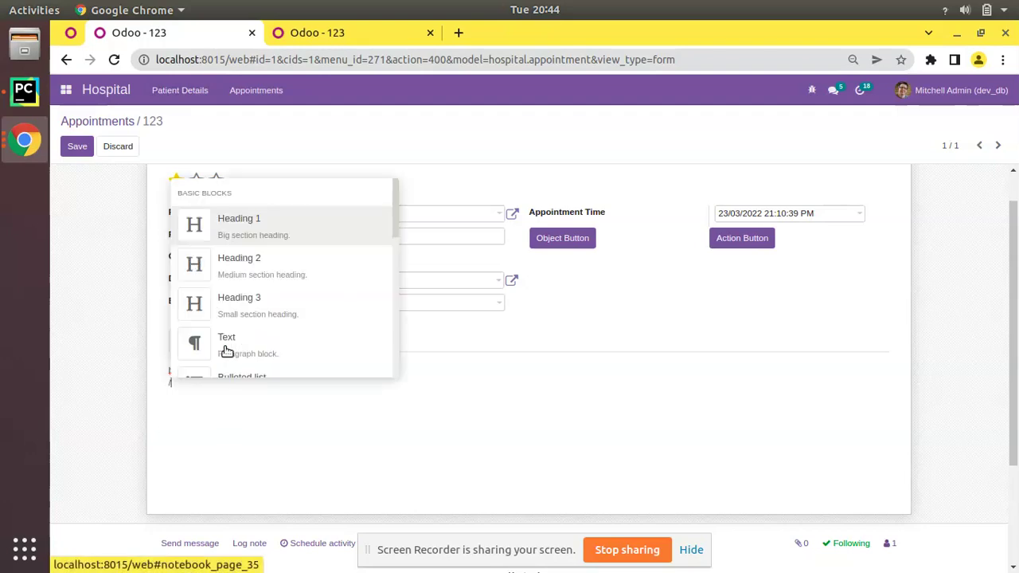
click(250, 274)
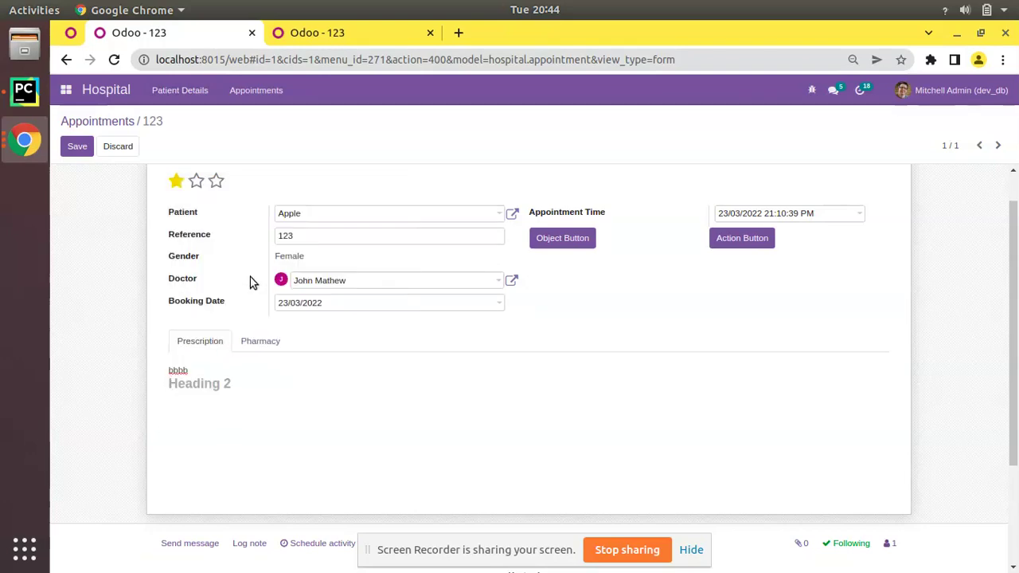
text(Test)
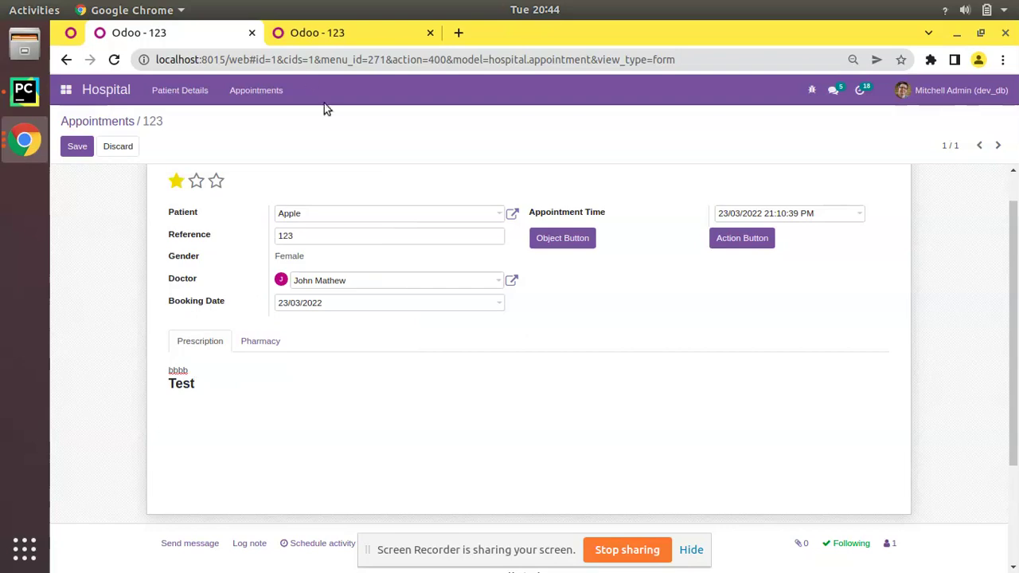
click(323, 32)
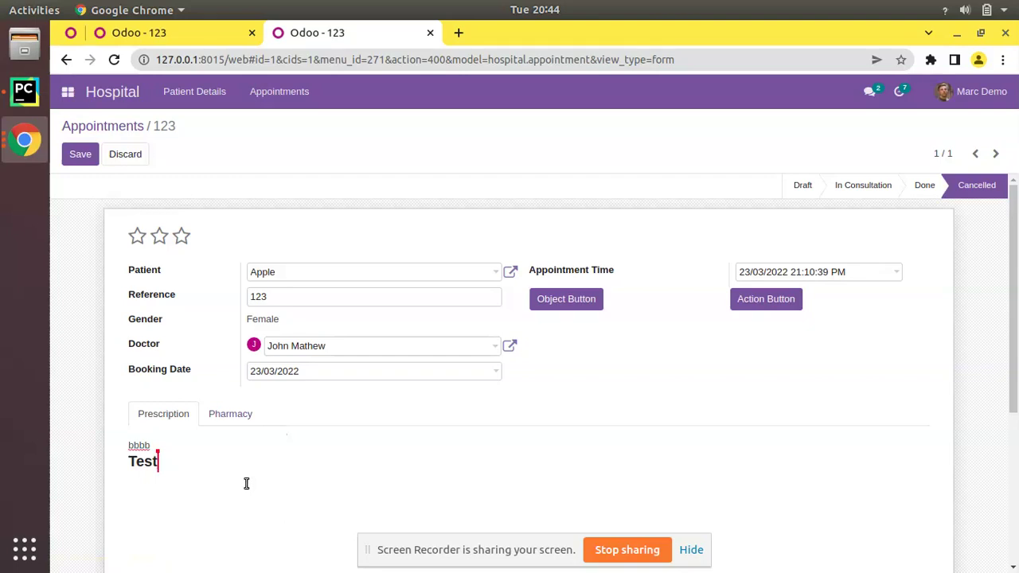
Write the 'Hey John' greeting, verify it in both tabs, then remove the prescription content
key(Return)
key(Return)
key(Return)
text(Hey)
click(209, 36)
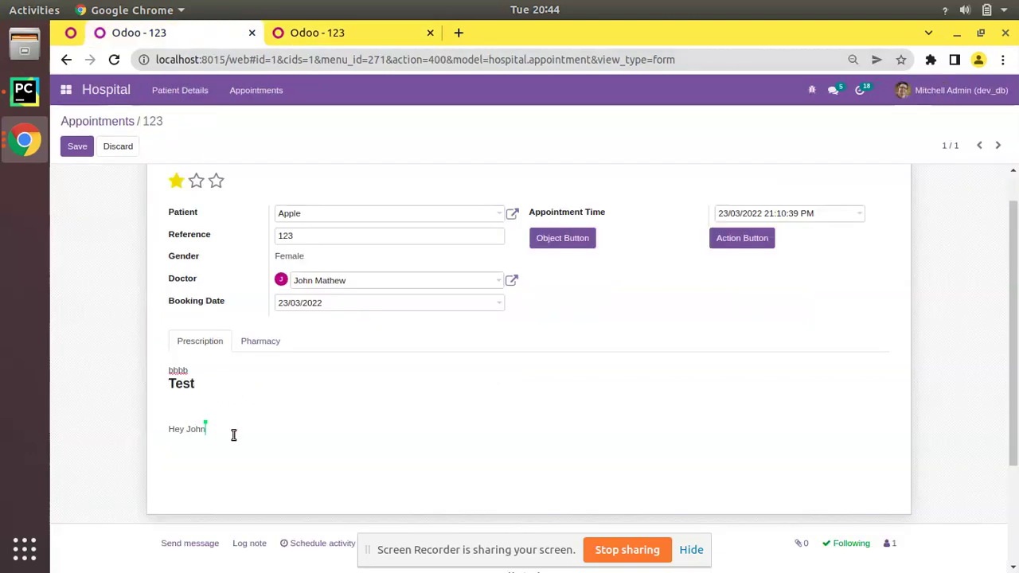
click(315, 38)
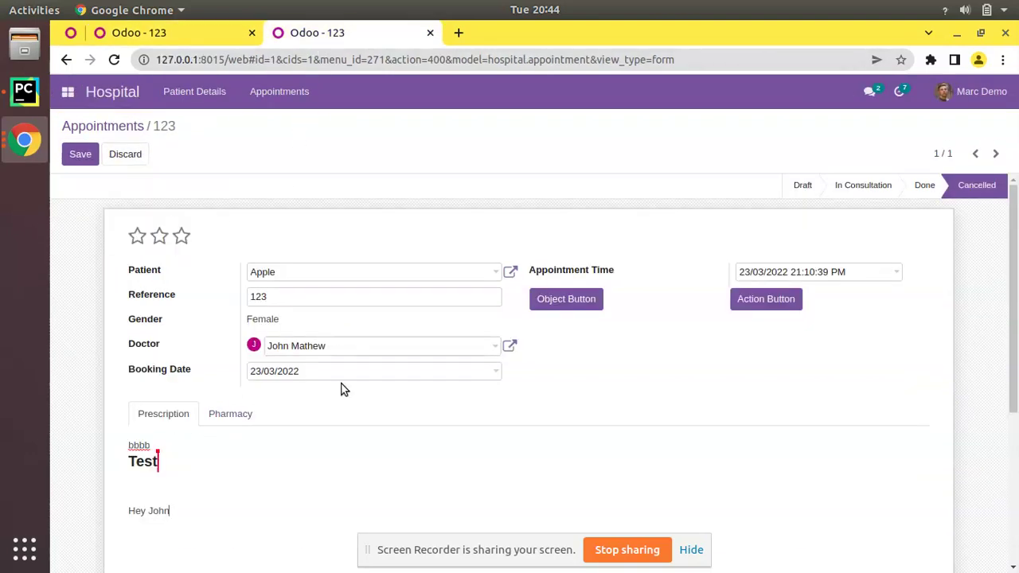
key(Return)
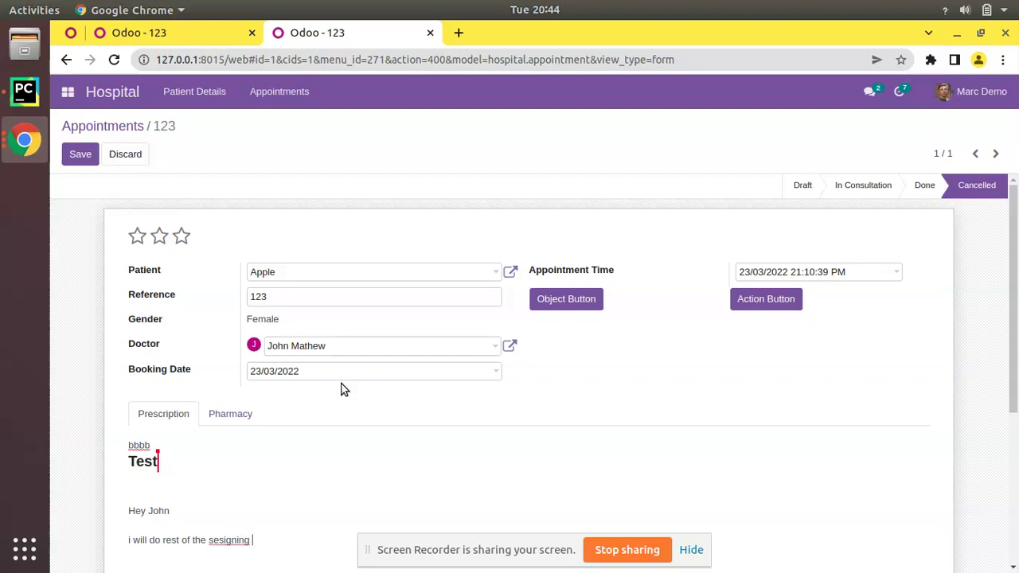
triple_click(165, 539)
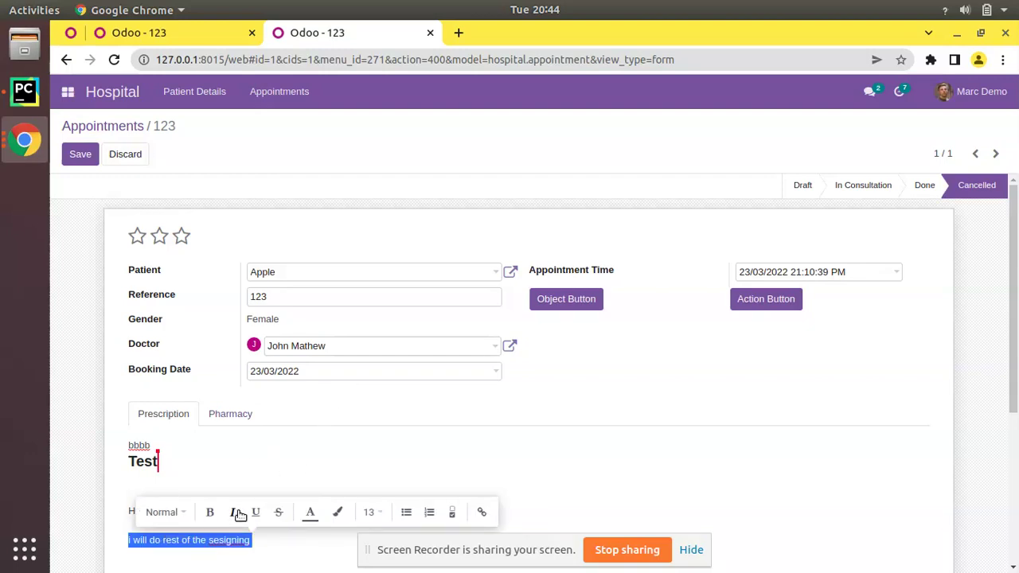
key(ctrl+z)
key(ctrl+z)
key(ctrl+z)
key(ctrl+z)
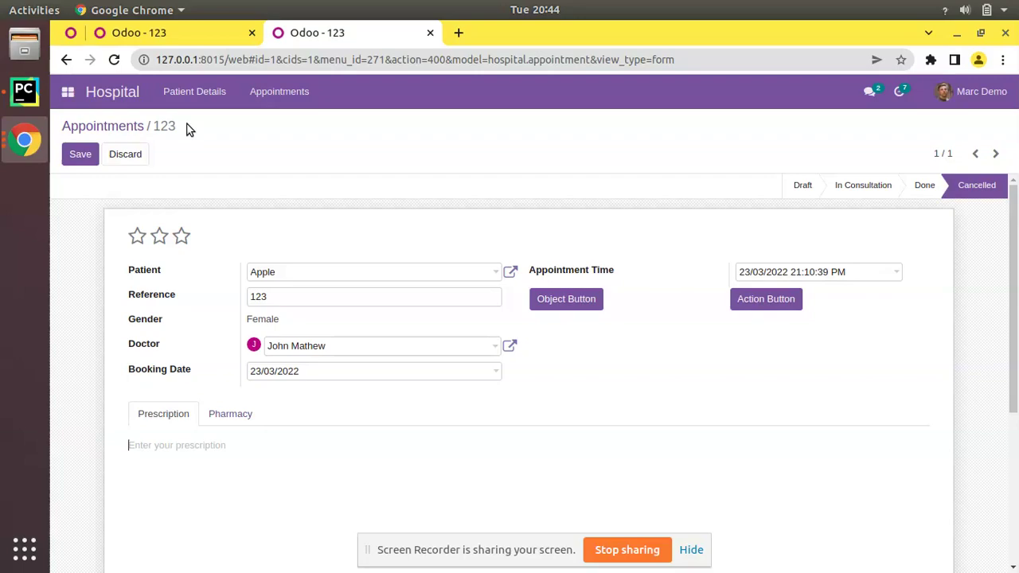
Return to PyCharm showing appointment_view.xml with options="{'collaborative': true}"
click(24, 92)
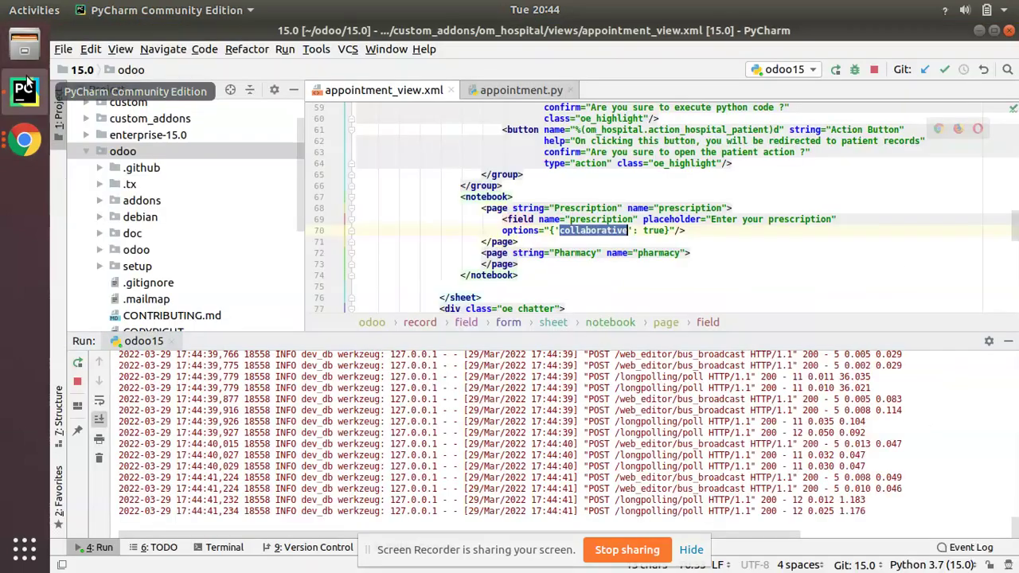